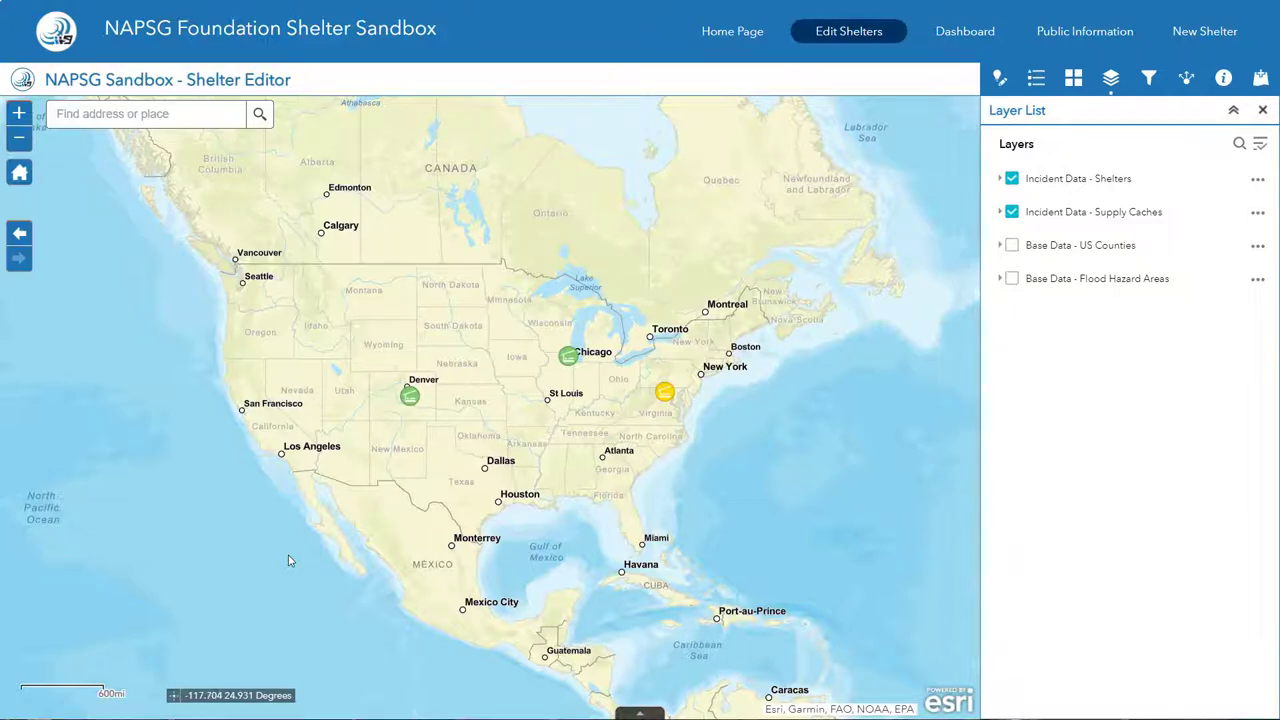
- Open the attribute table listing the three Incident Data - Shelters records below the map
left_click(410, 570)
left_click(640, 712)
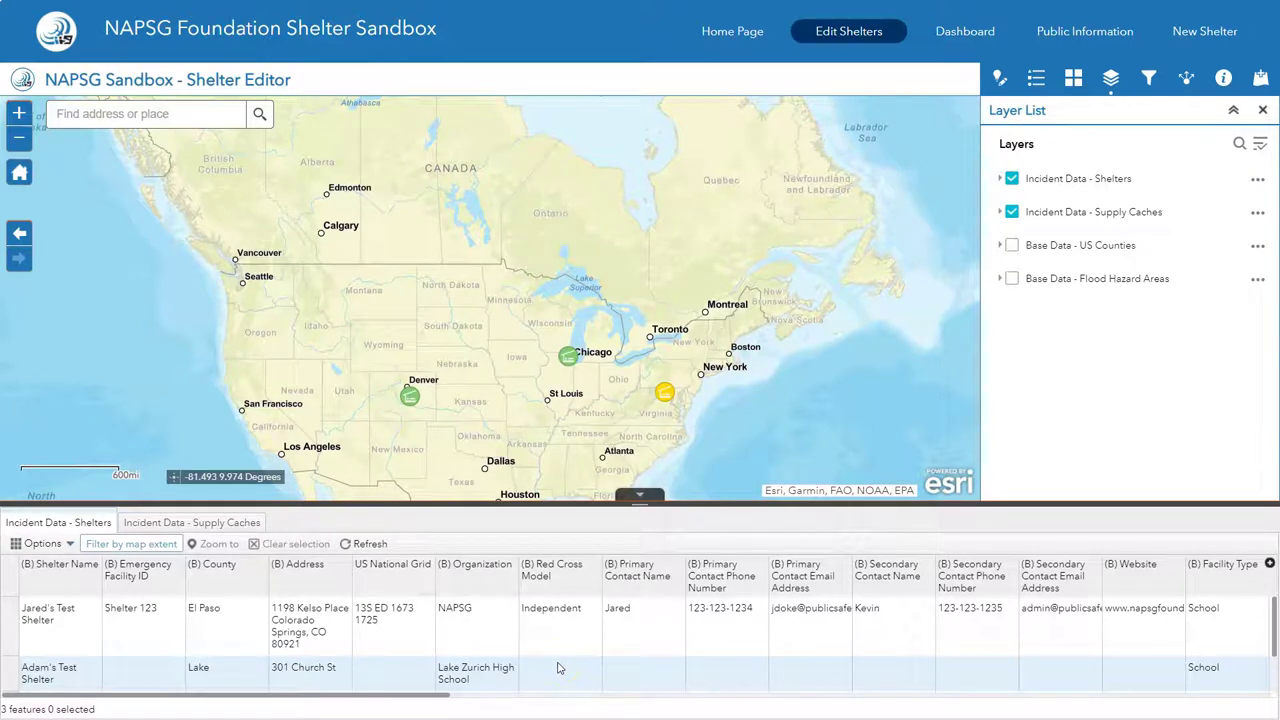
left_click(416, 548)
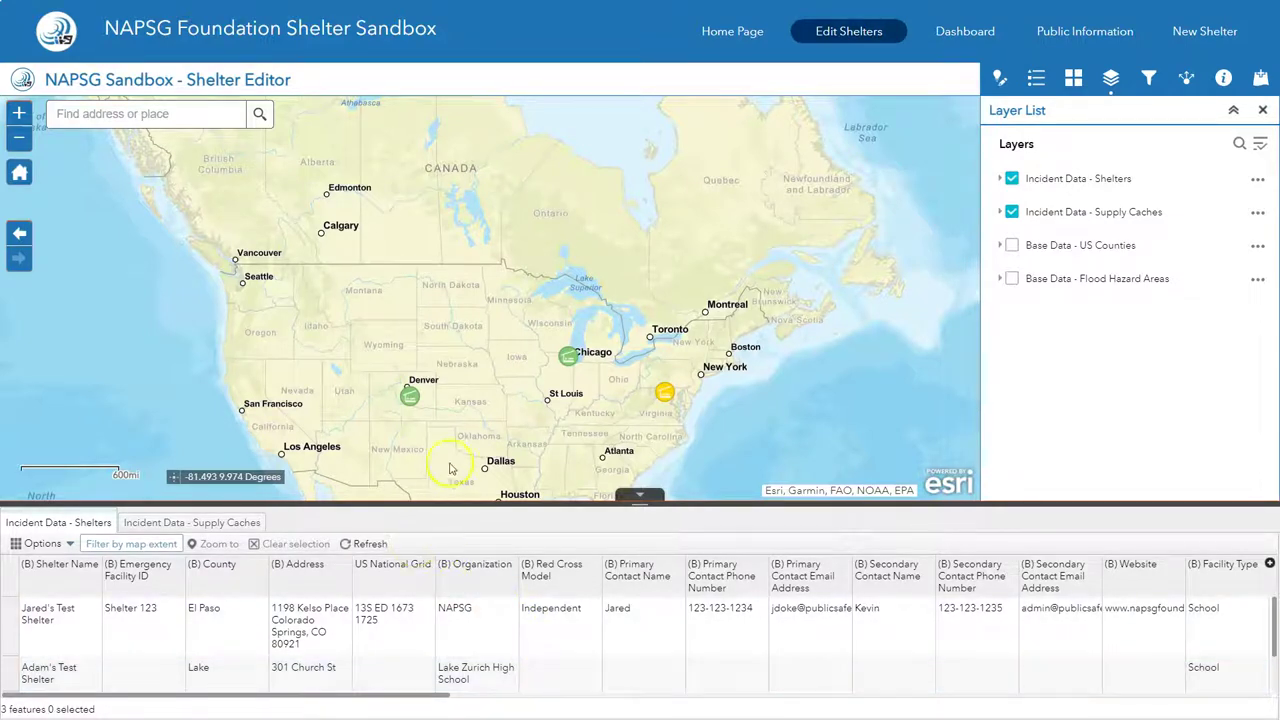
left_click_drag(385, 410, 435, 408)
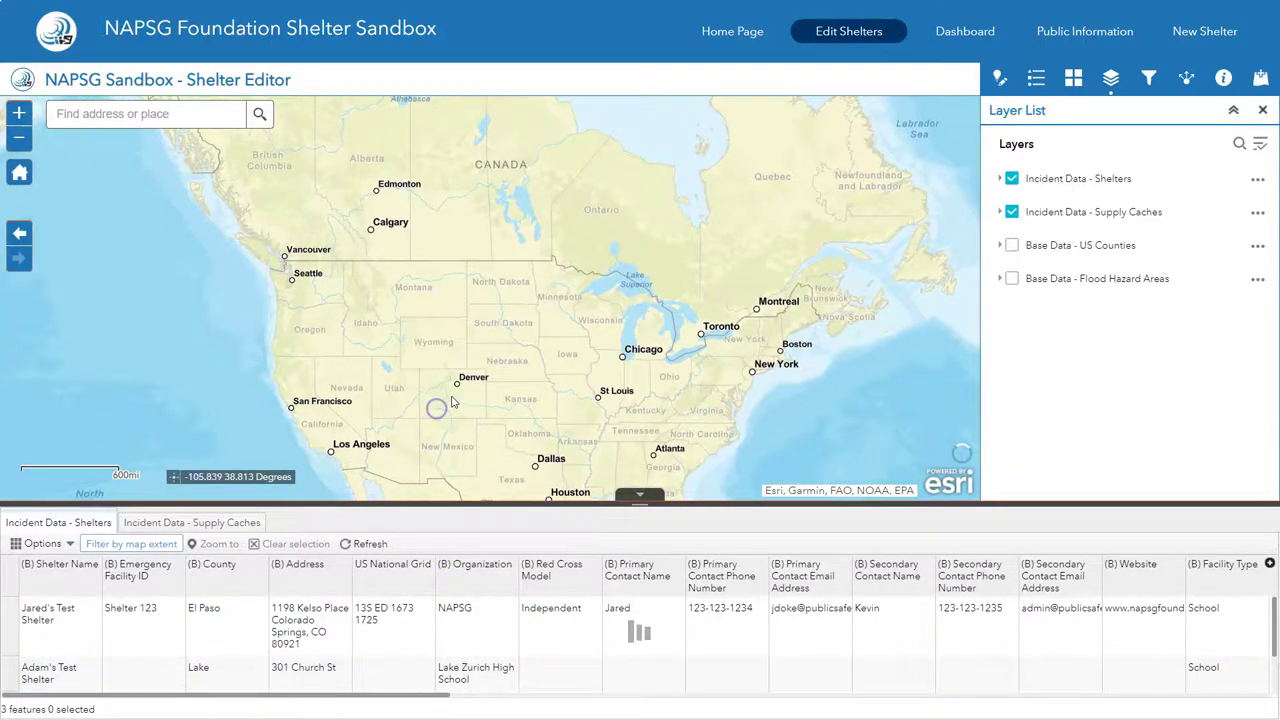
scroll(435, 408, "up", 3)
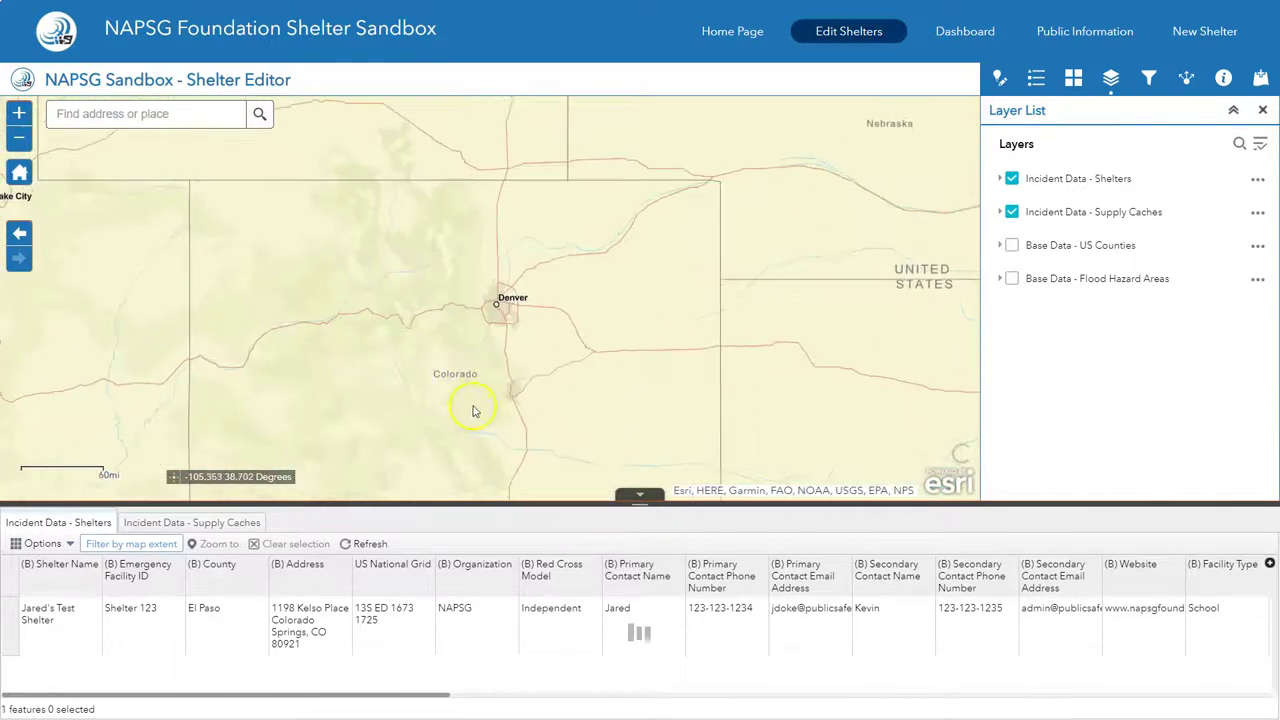
mouse_move(634, 500)
left_mouse_down()
mouse_move(629, 437)
mouse_move(634, 503)
left_mouse_up()
left_click(19, 176)
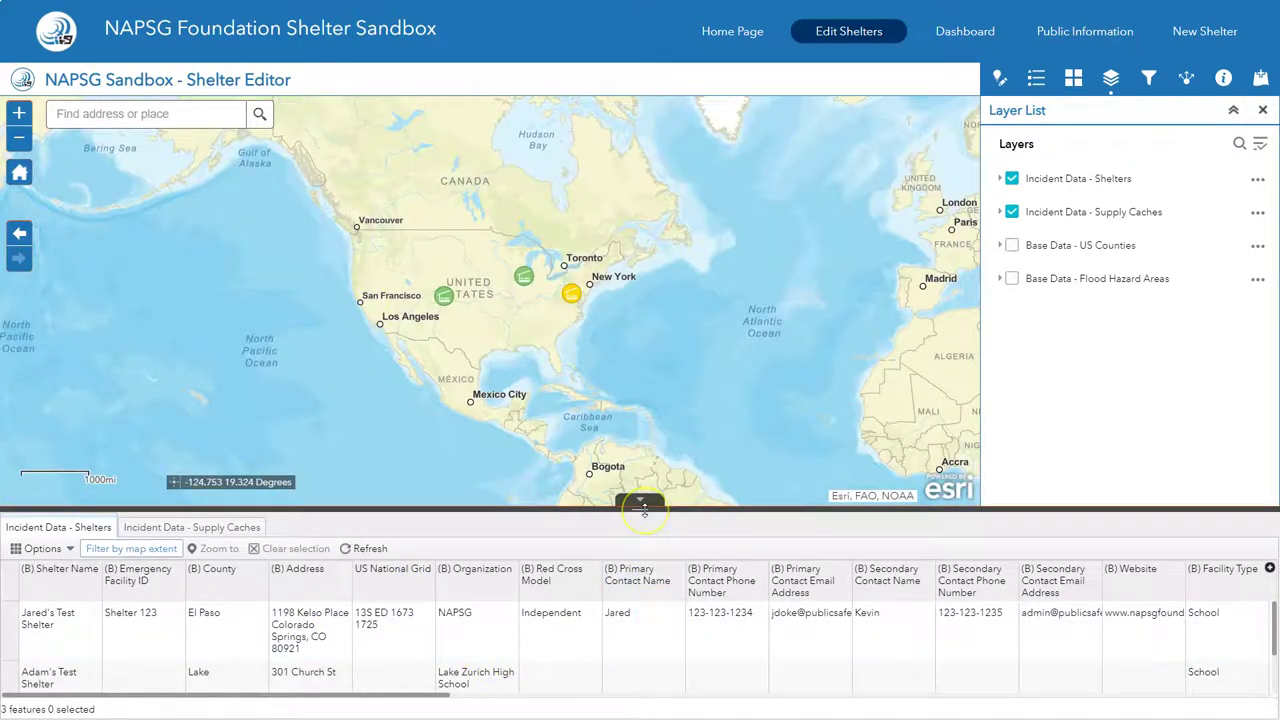
- Enlarge the table, sort shelters by Total Capacity ascending, then collapse the table
left_click_drag(641, 510, 637, 375)
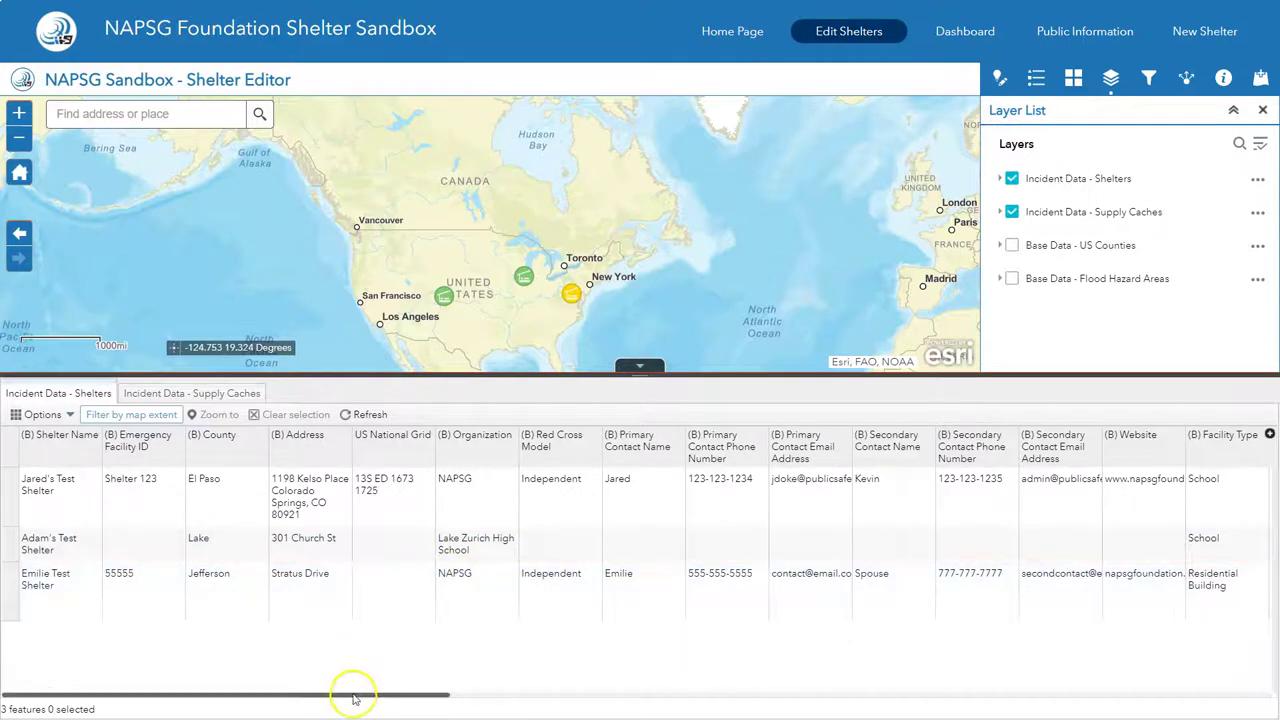
left_click_drag(353, 699, 590, 697)
left_click(731, 448)
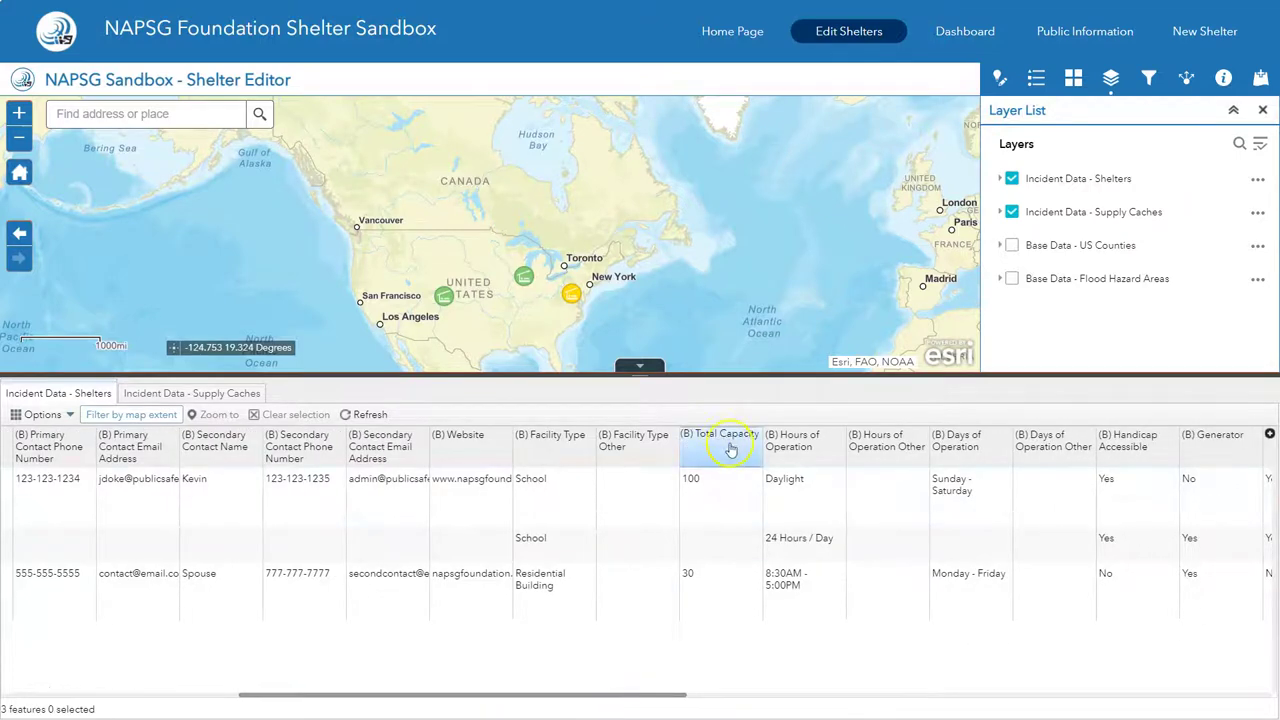
left_click(756, 452)
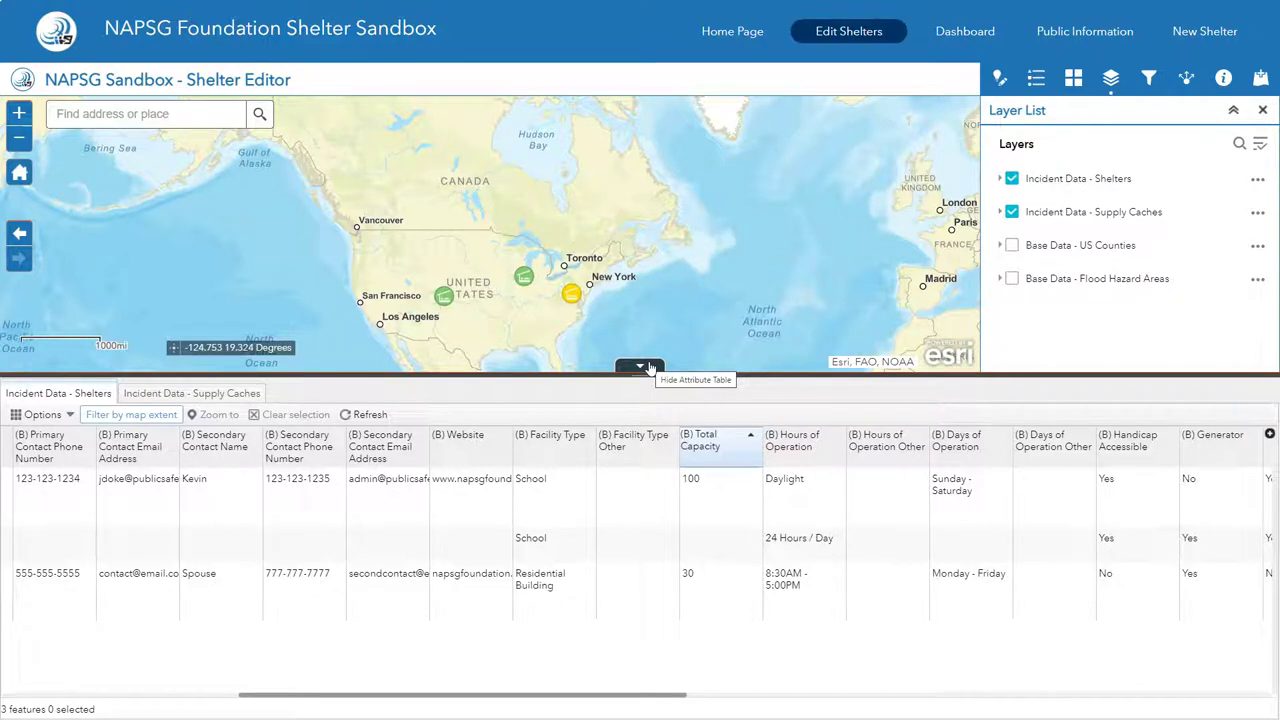
left_click(248, 397)
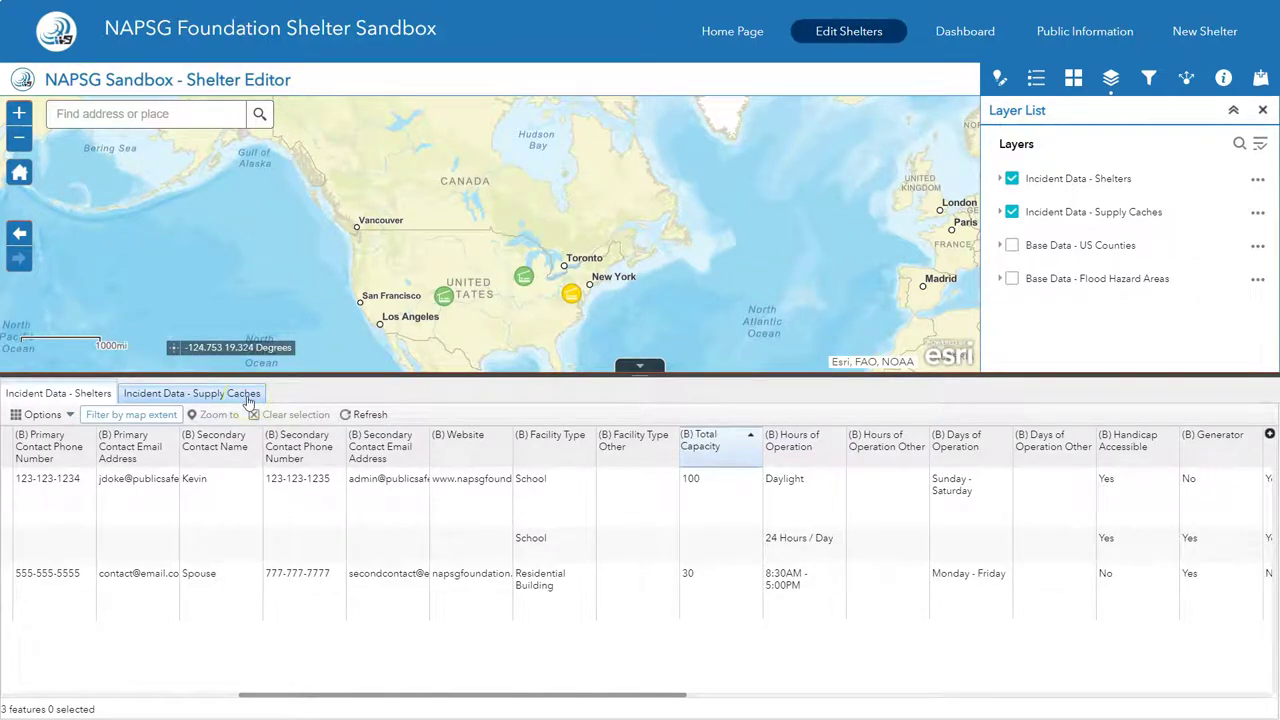
left_click(643, 368)
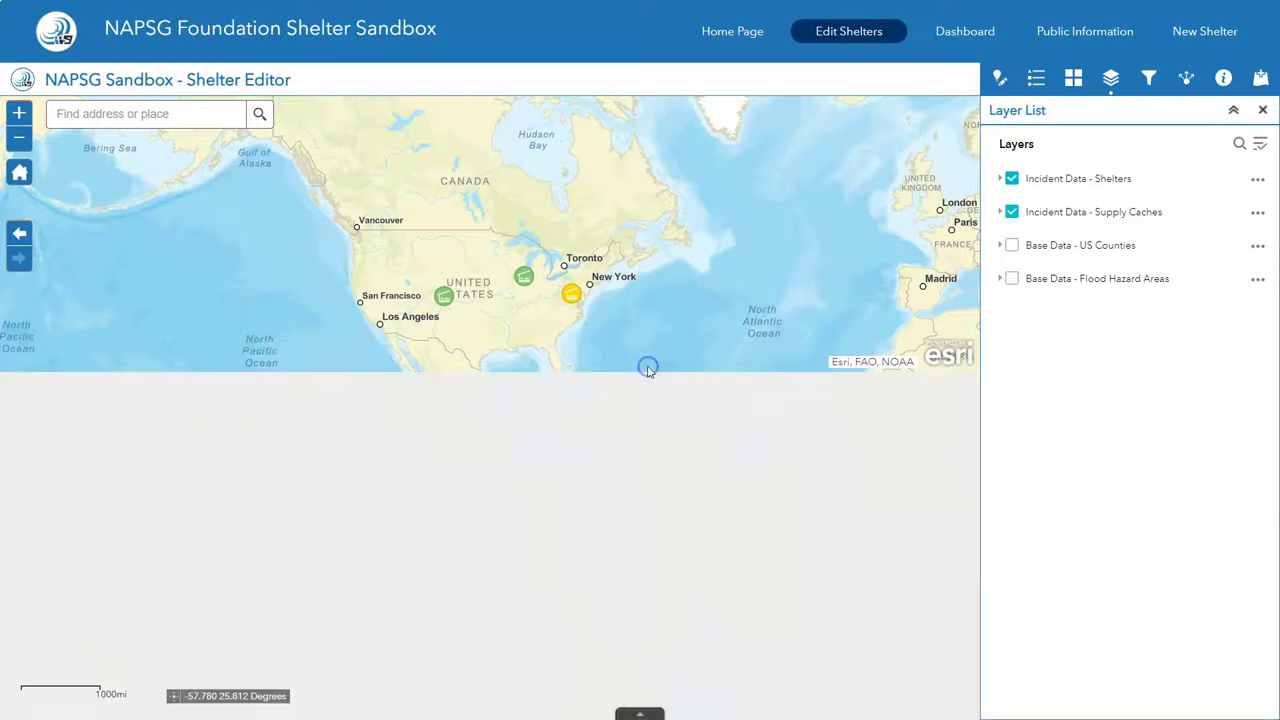
- Start a new custom filter targeting the Incident Data - Shelters layer
left_click(1150, 78)
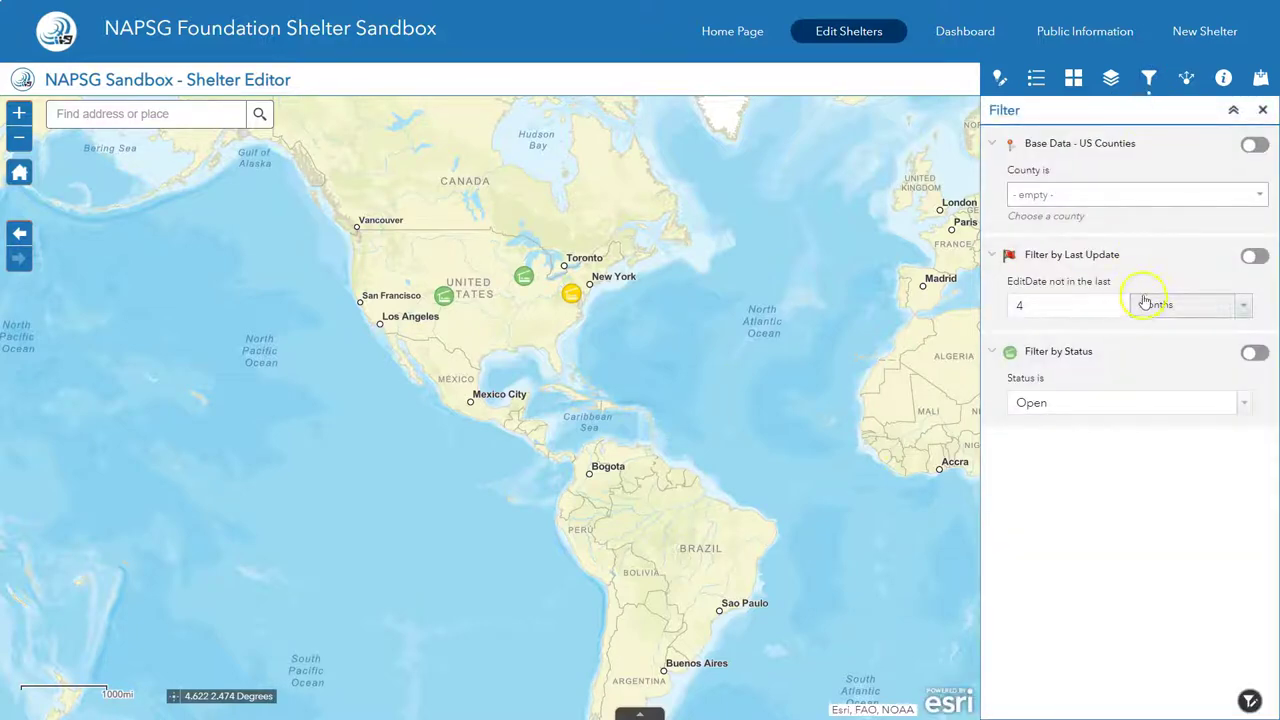
left_click(1250, 700)
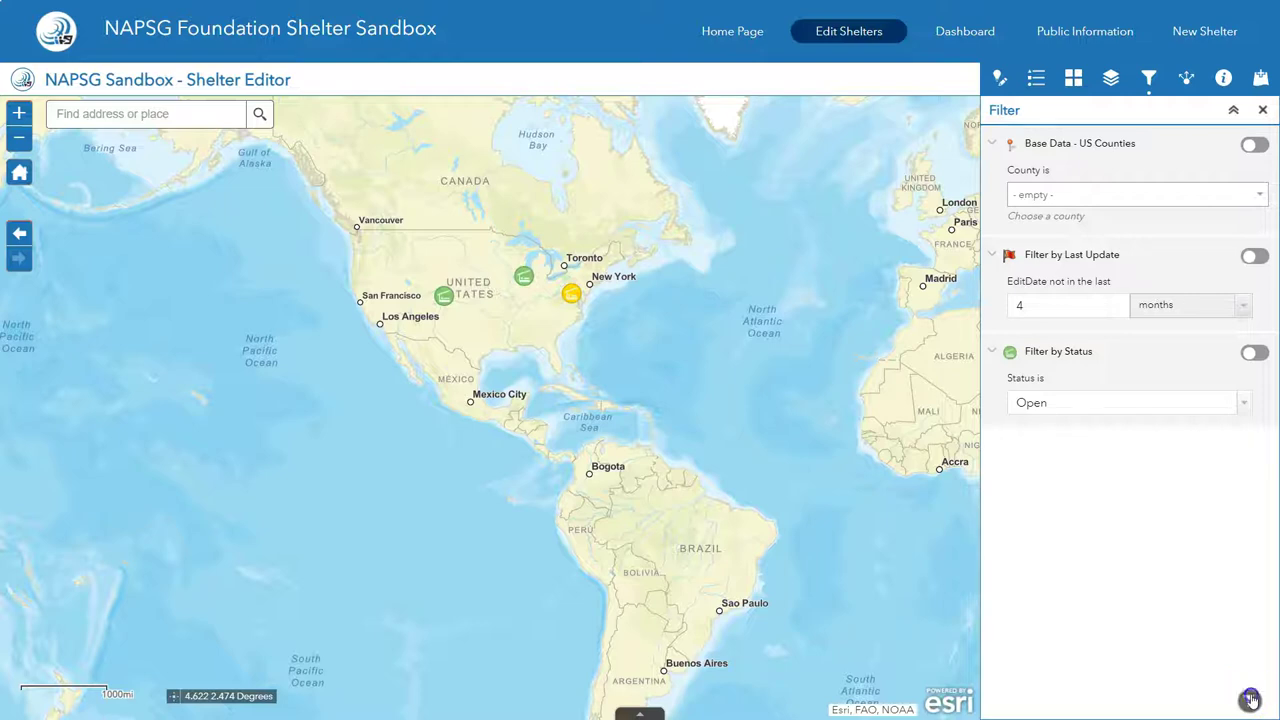
left_click(1112, 200)
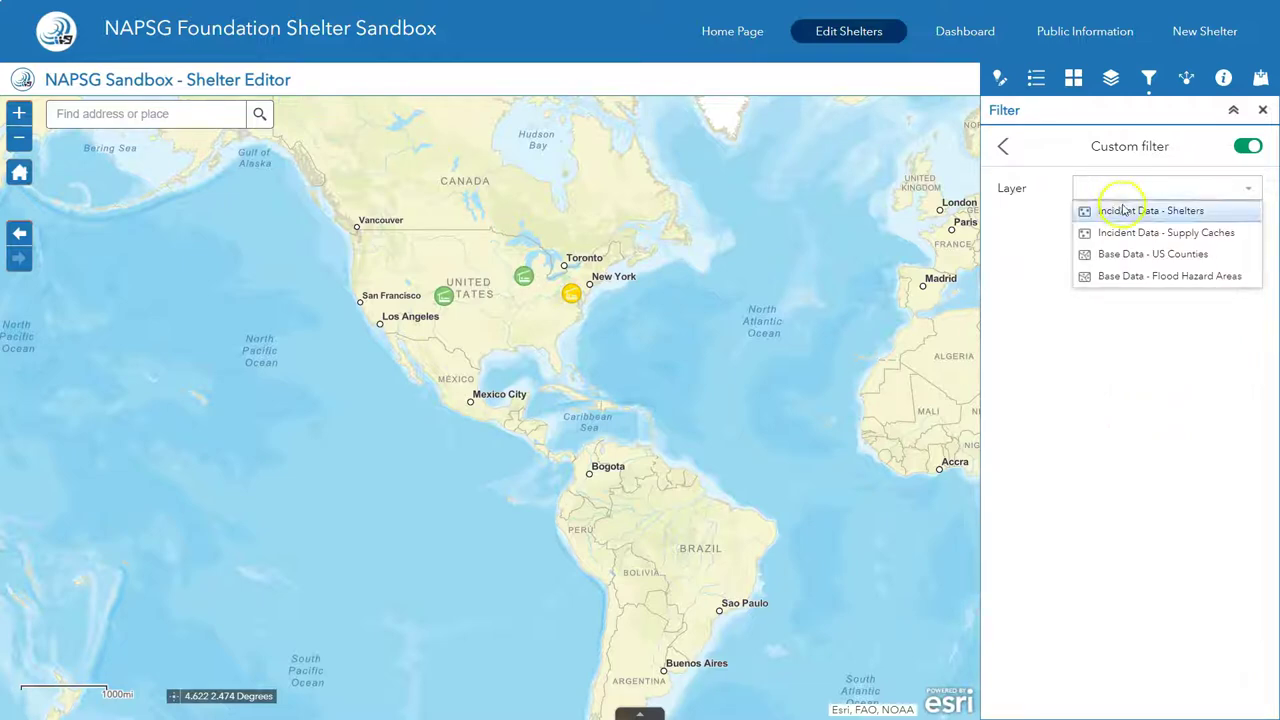
left_click(1128, 211)
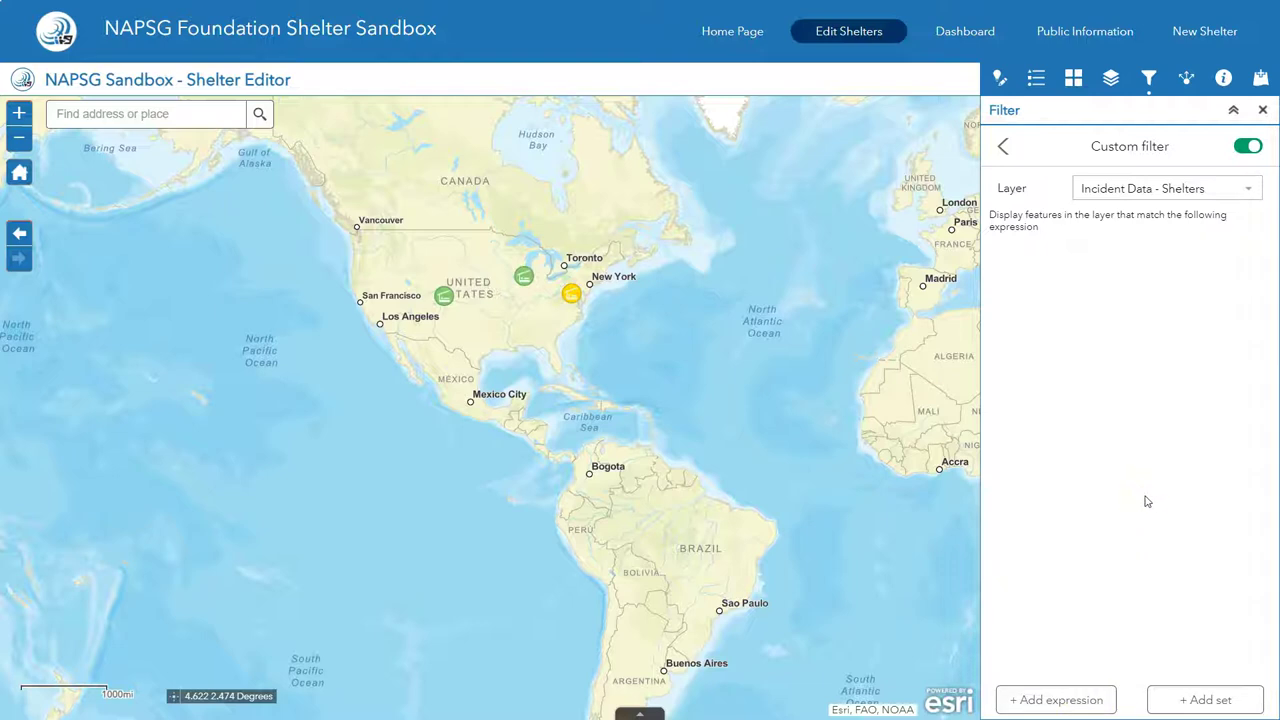
- Add the expression Total Capacity is at least 100 and apply it
left_click(1057, 702)
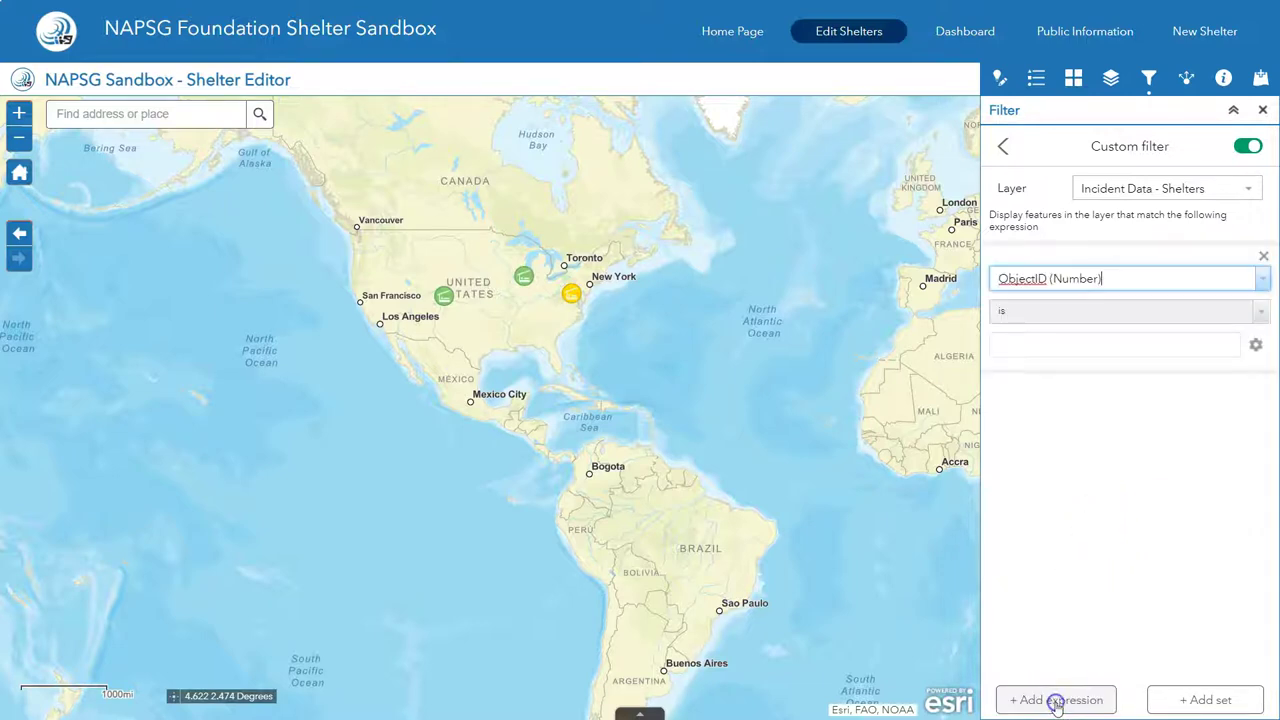
left_click(1261, 279)
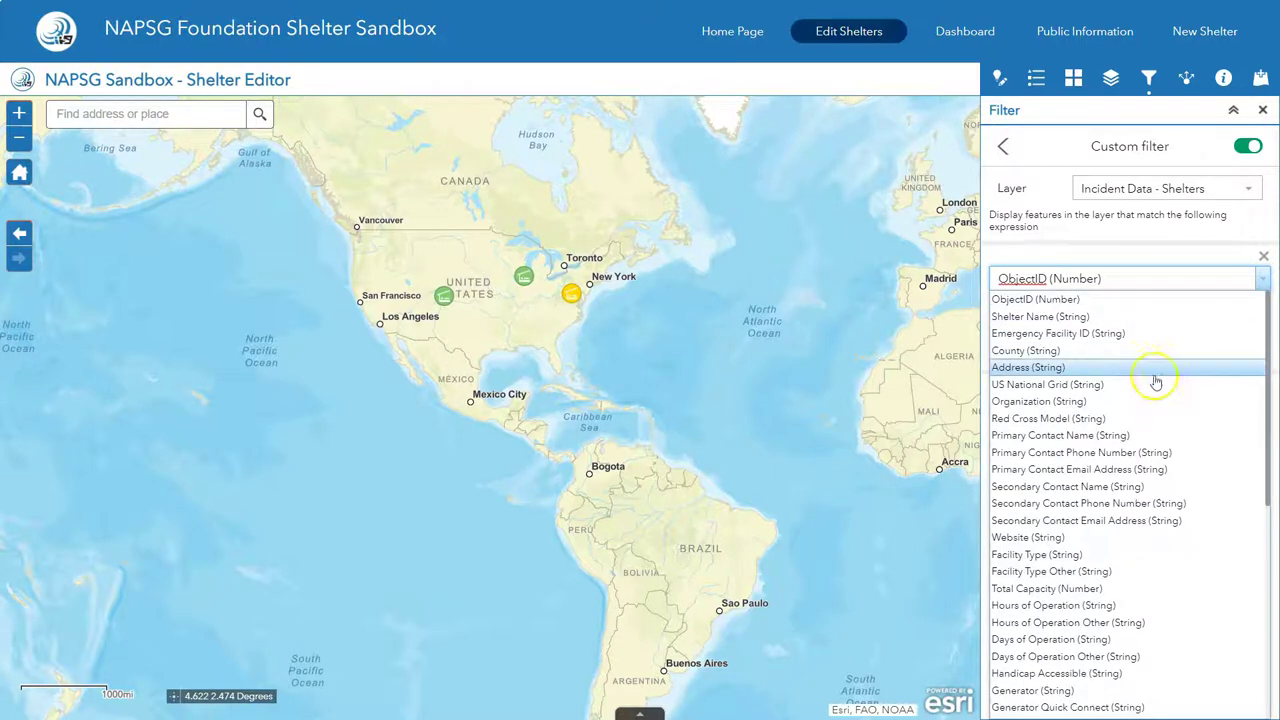
left_click(1072, 590)
left_click(1087, 316)
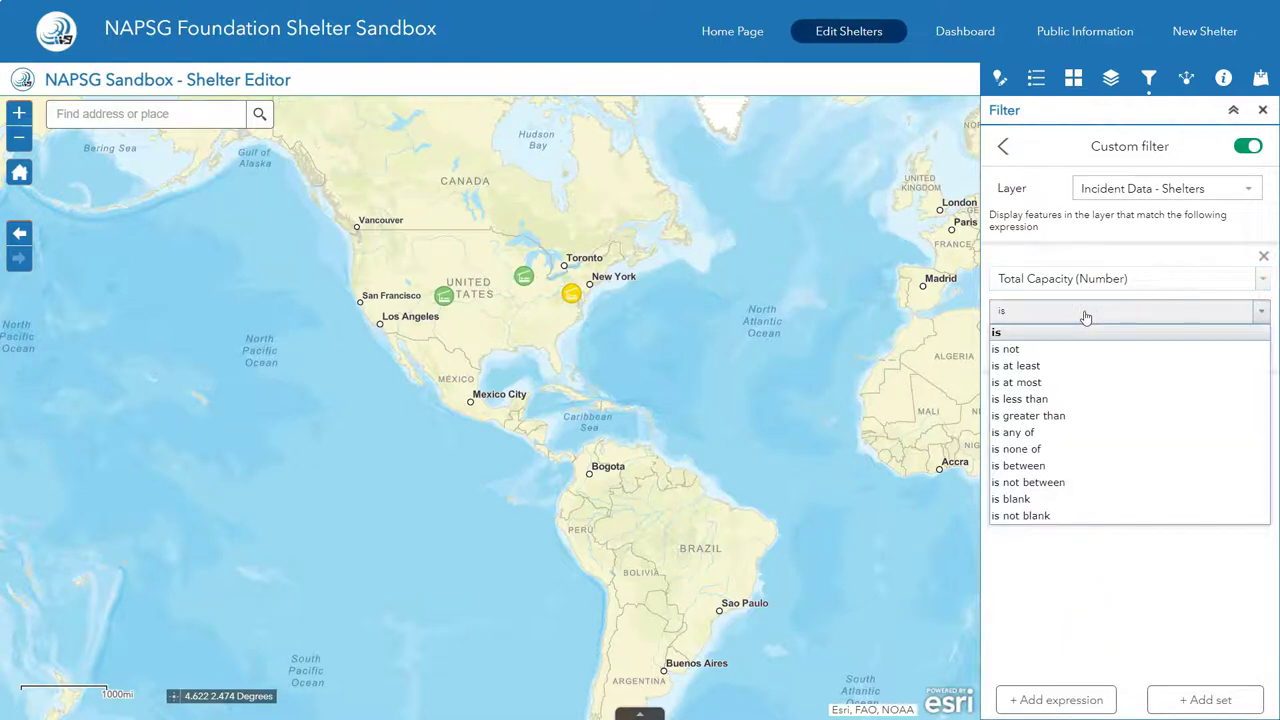
left_click(1054, 365)
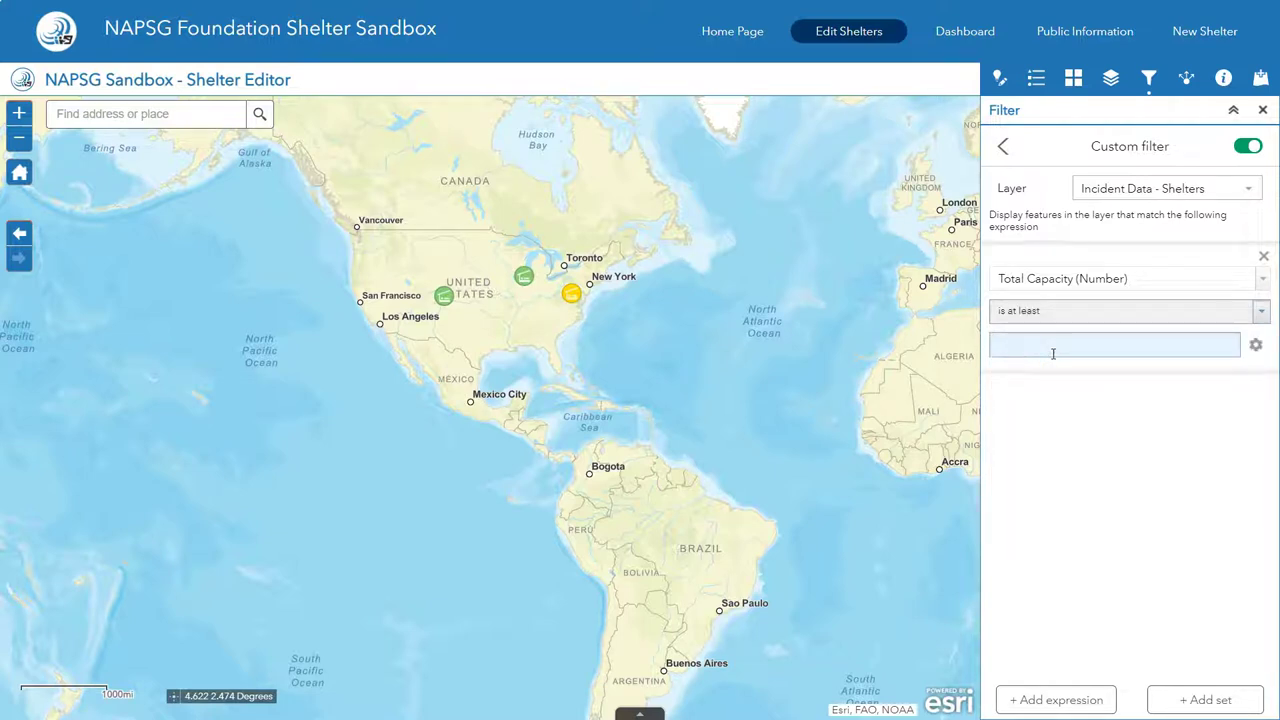
left_click(1053, 353)
type("100")
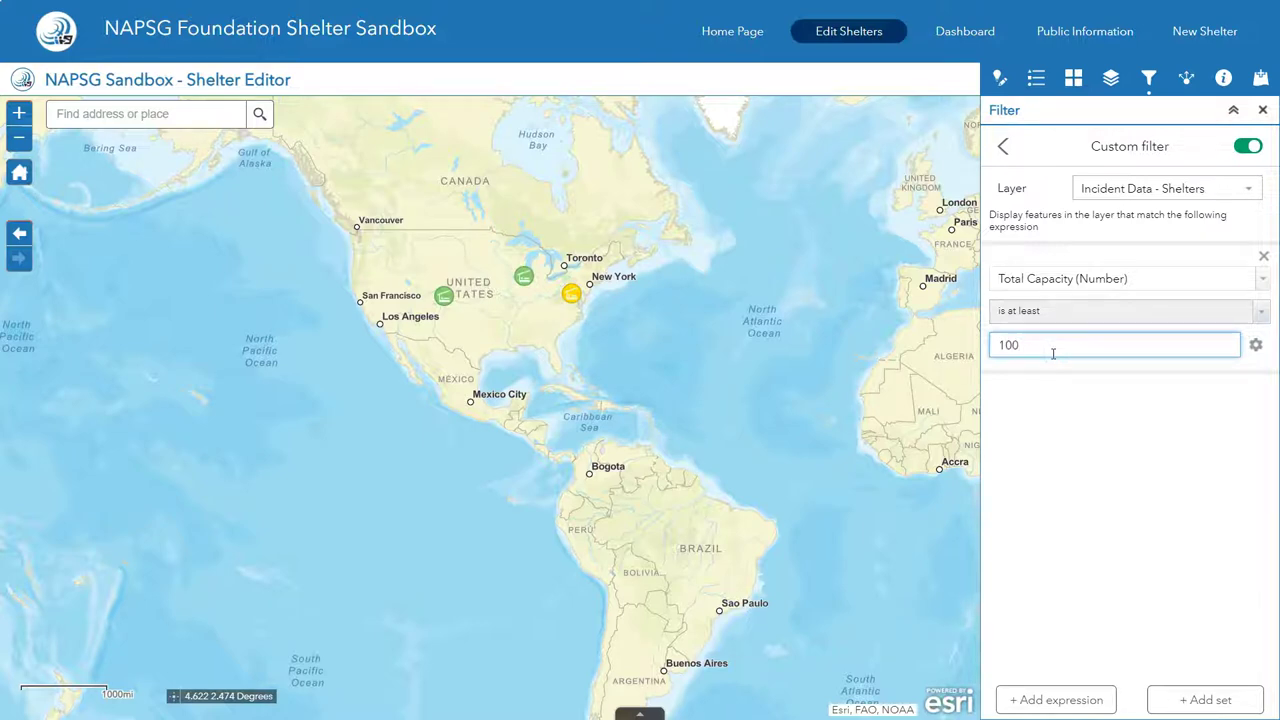
left_click(1096, 443)
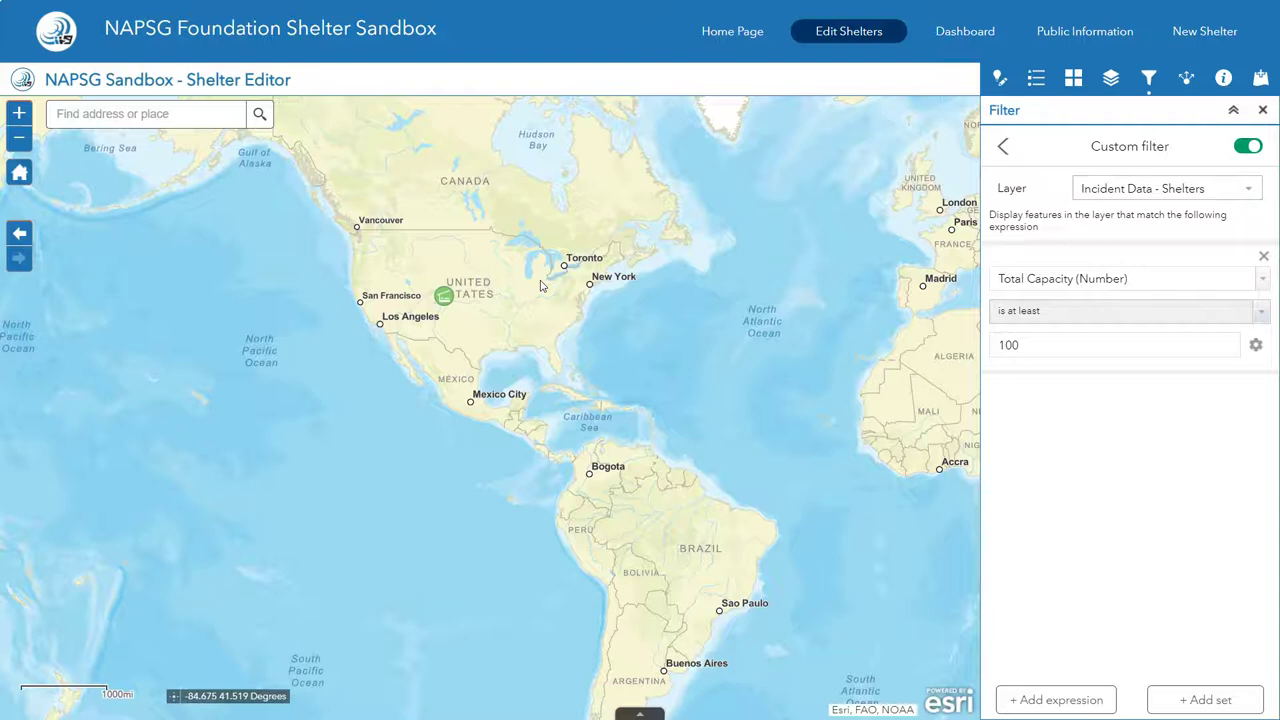
- Set the share link to center on a point north of Colorado Springs at zoom level 6
left_click(1188, 79)
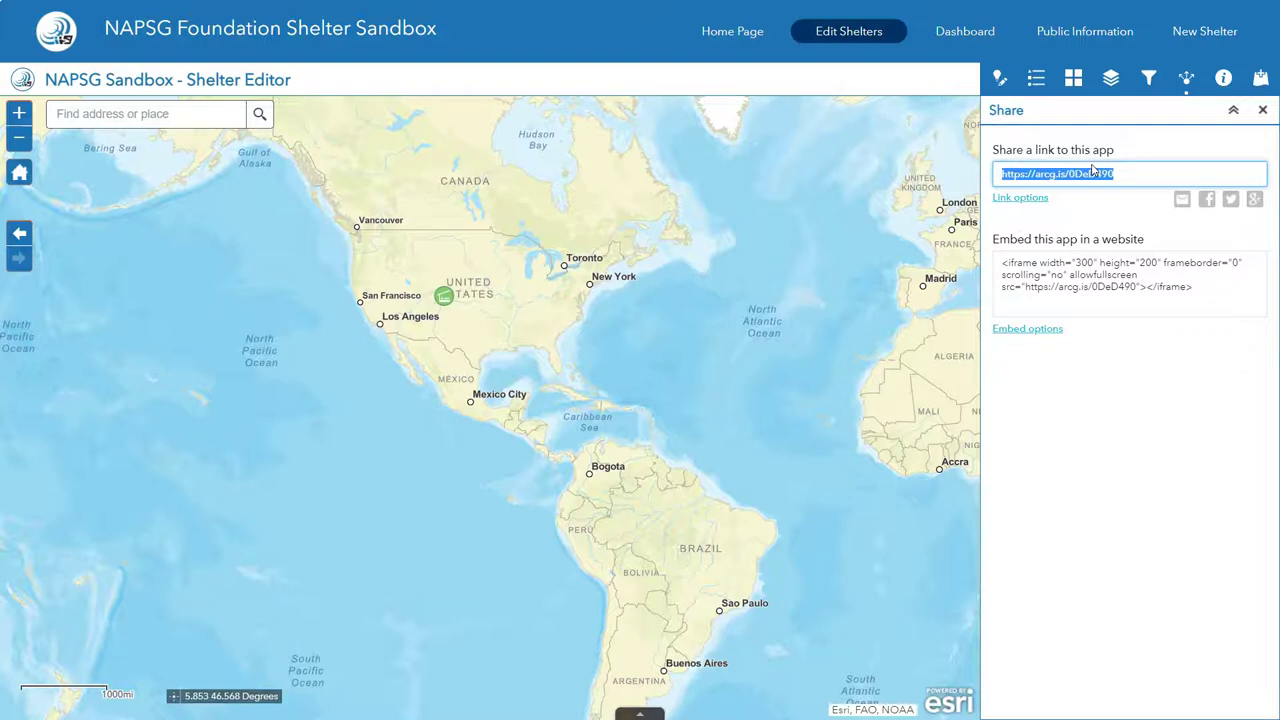
left_click(1040, 200)
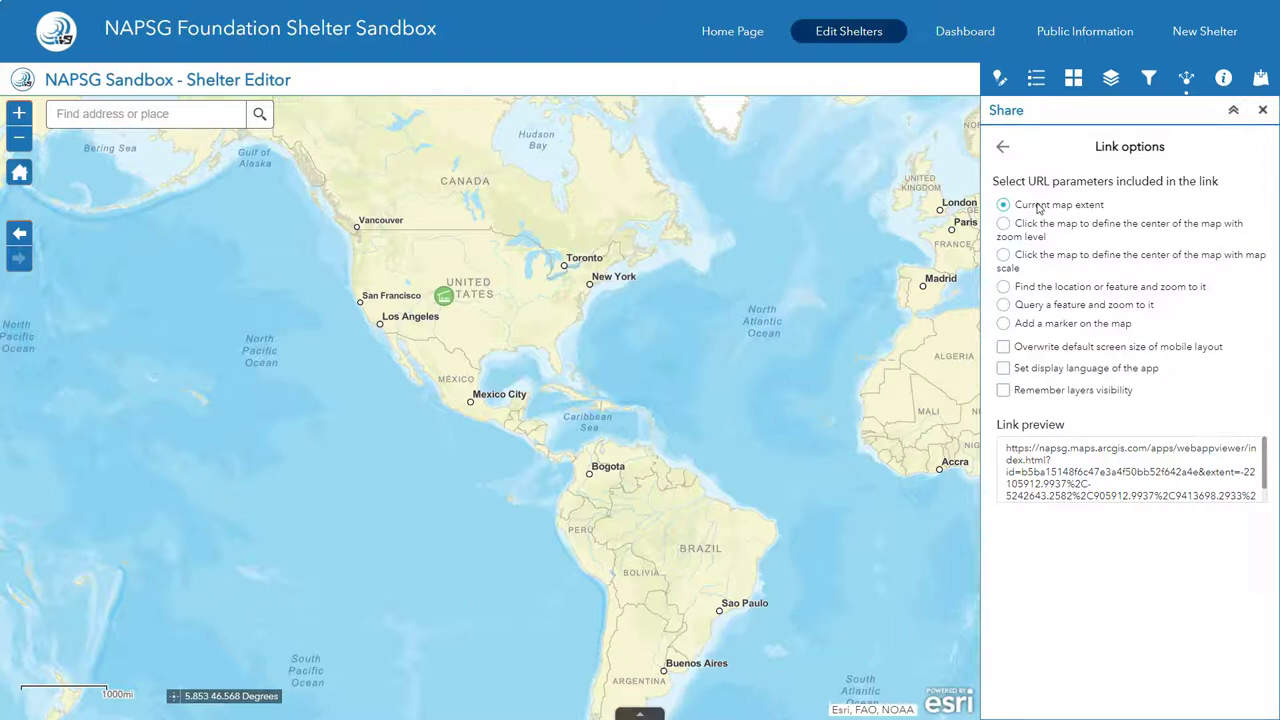
left_click(1035, 231)
left_click(417, 299)
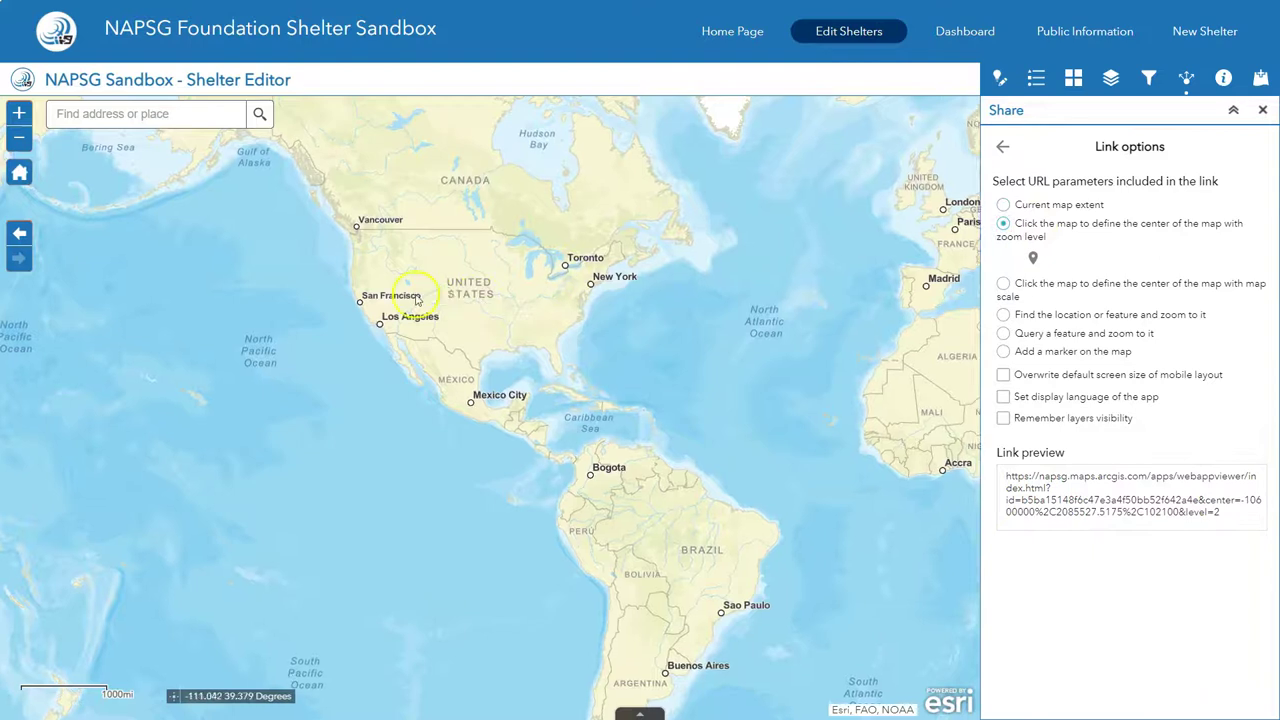
scroll(457, 286, "up", 3)
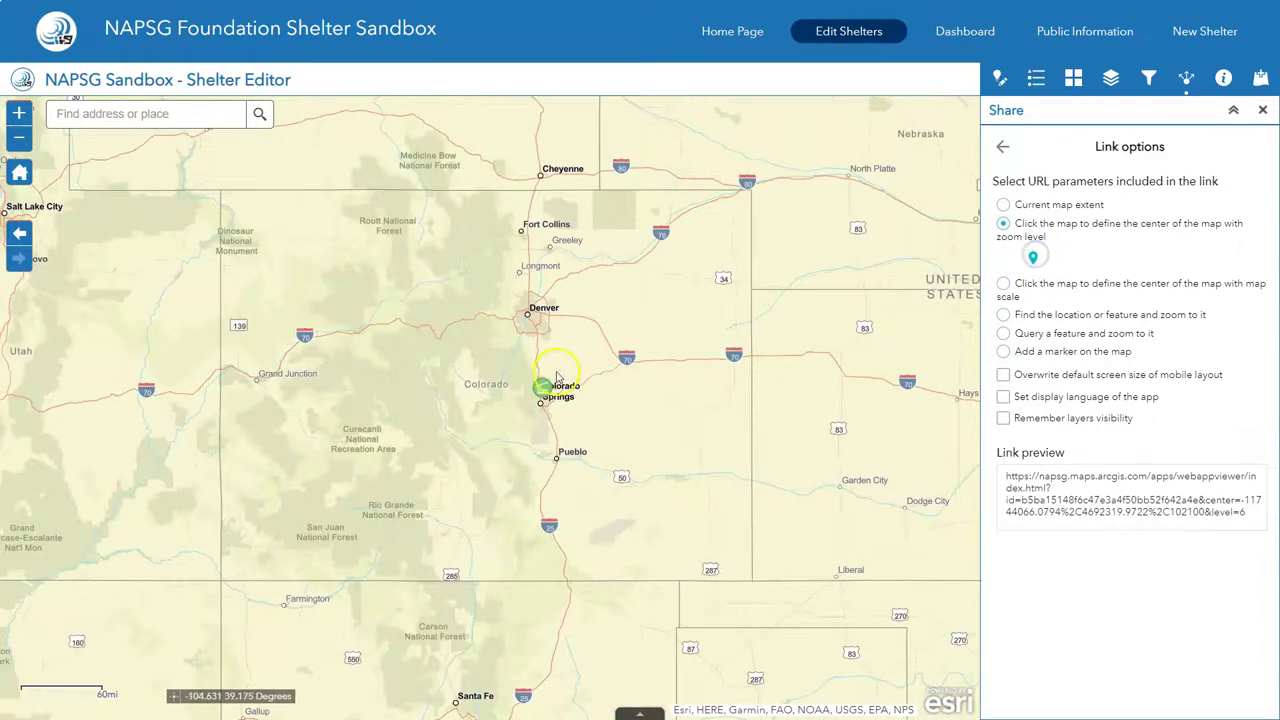
left_click(540, 357)
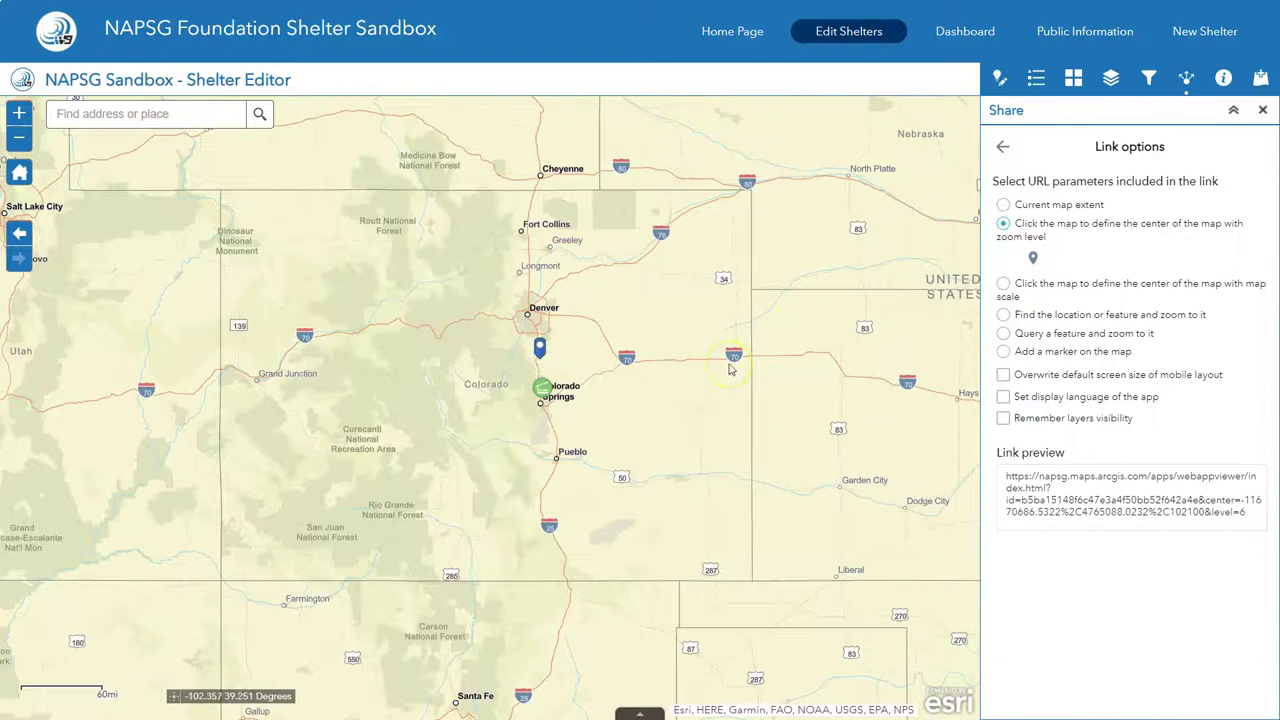
left_click(1003, 150)
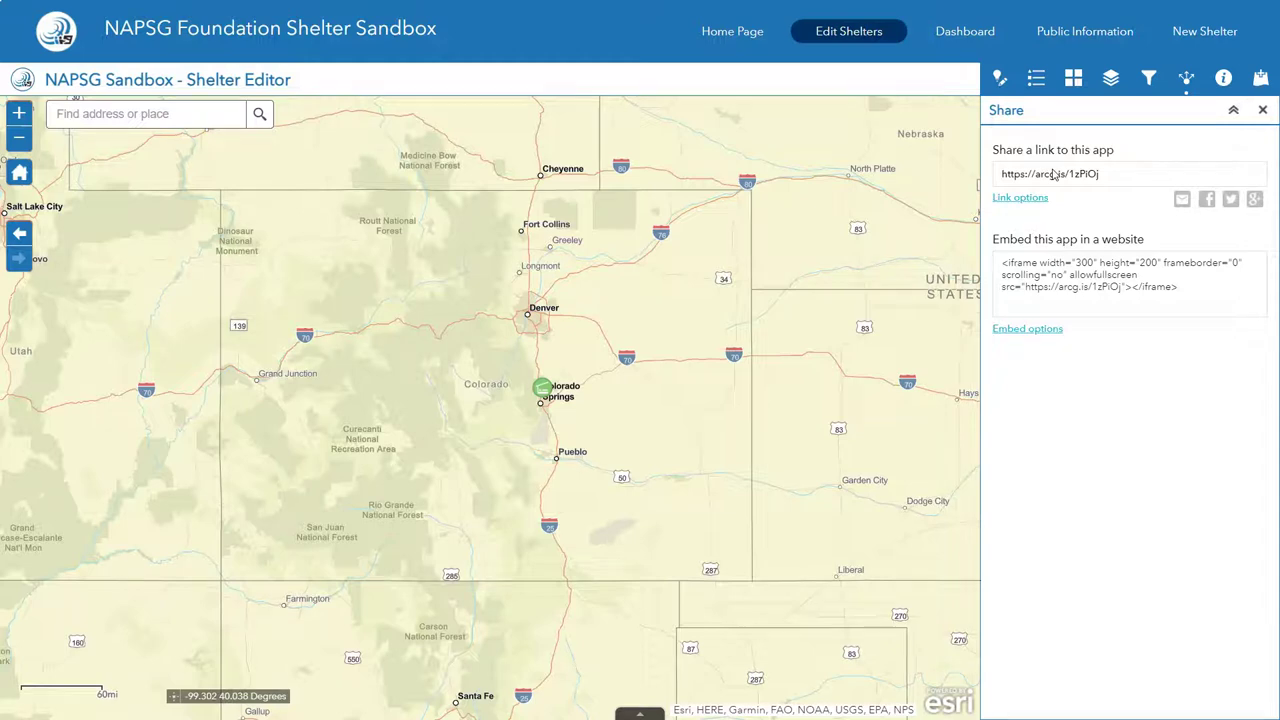
- Turn off the custom Total Capacity filter on the shelters
left_click(1262, 80)
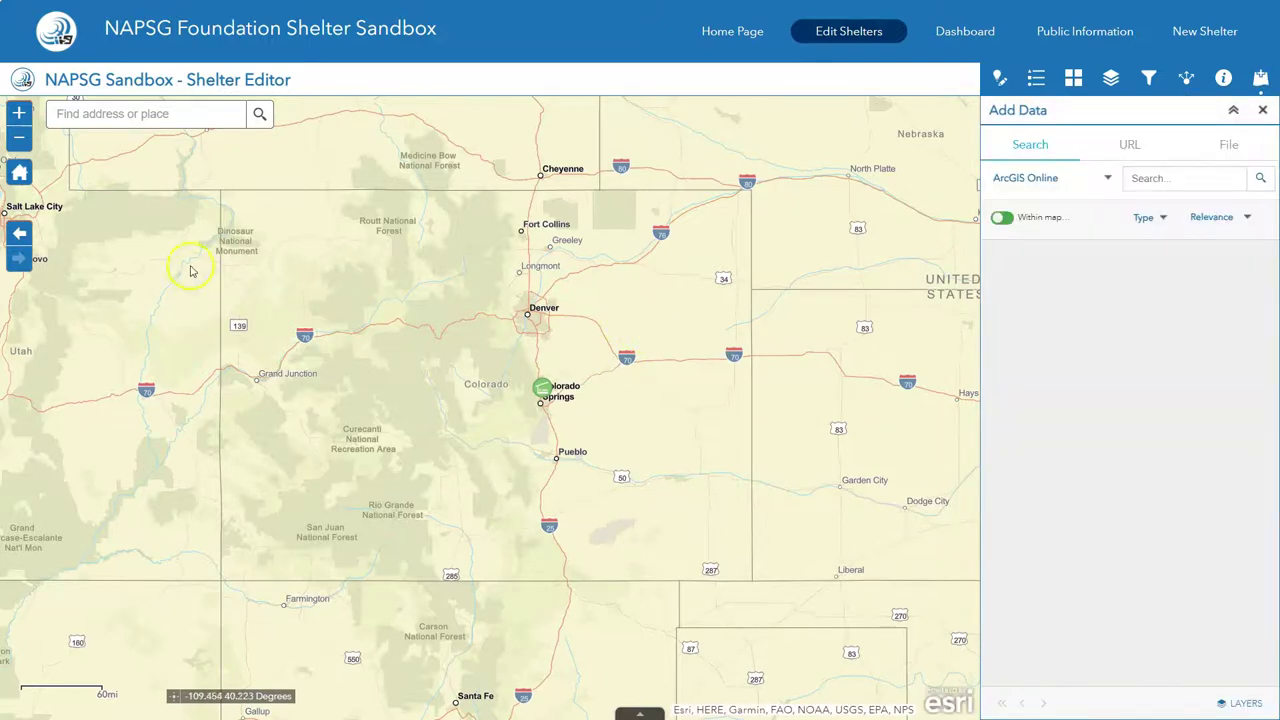
scroll(190, 270, "down", 4)
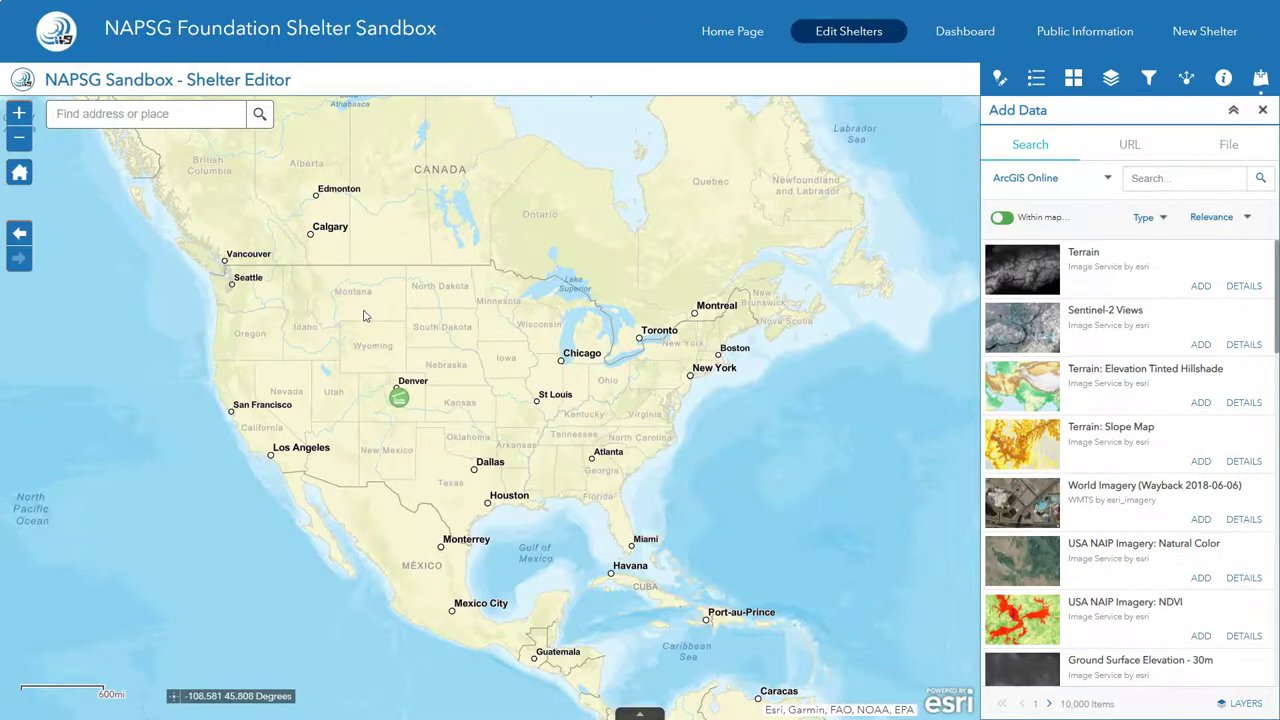
left_click(1149, 78)
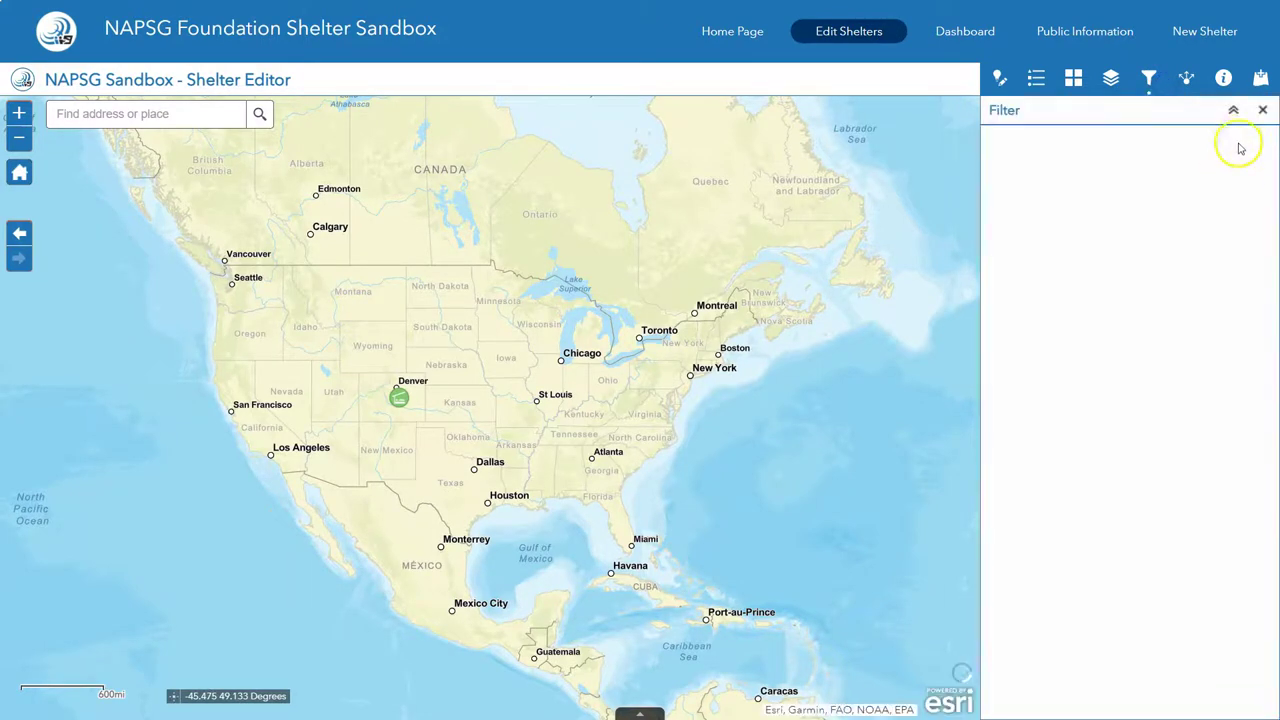
left_click(1246, 146)
- Search ArcGIS Online for 'weather' and add USA Weather Watches and Warnings
left_click(1260, 80)
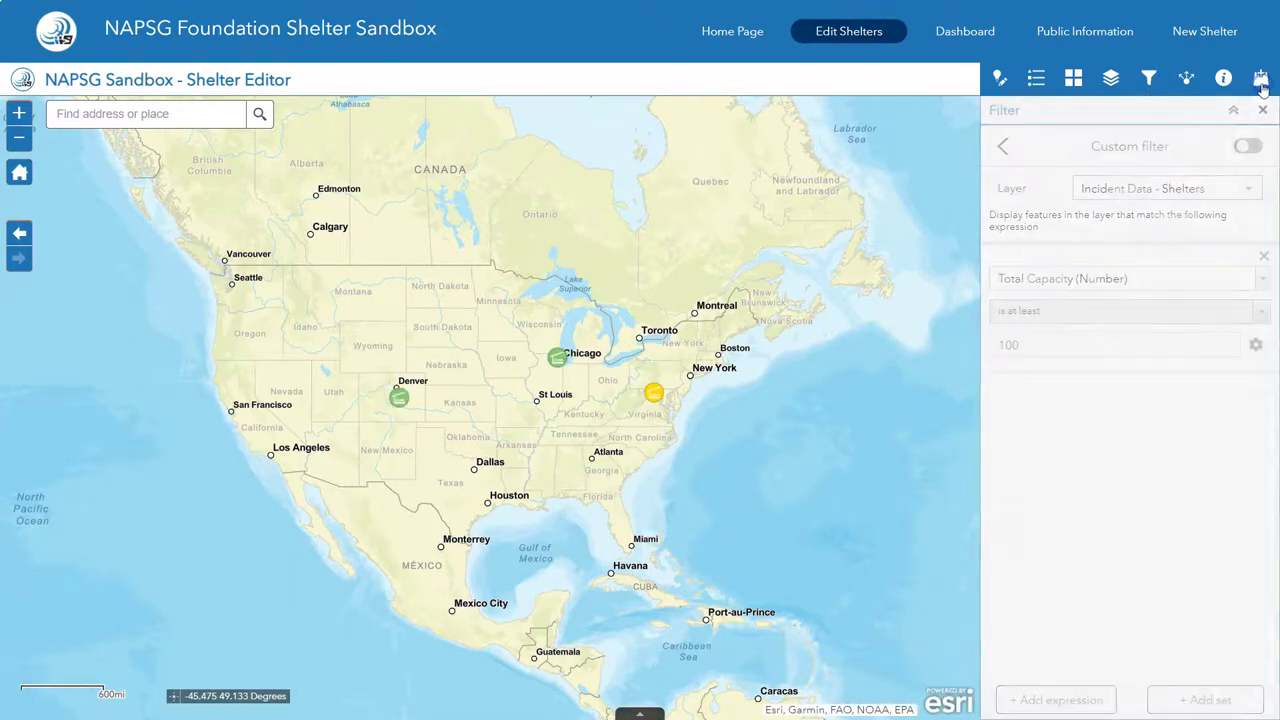
left_click(1226, 107)
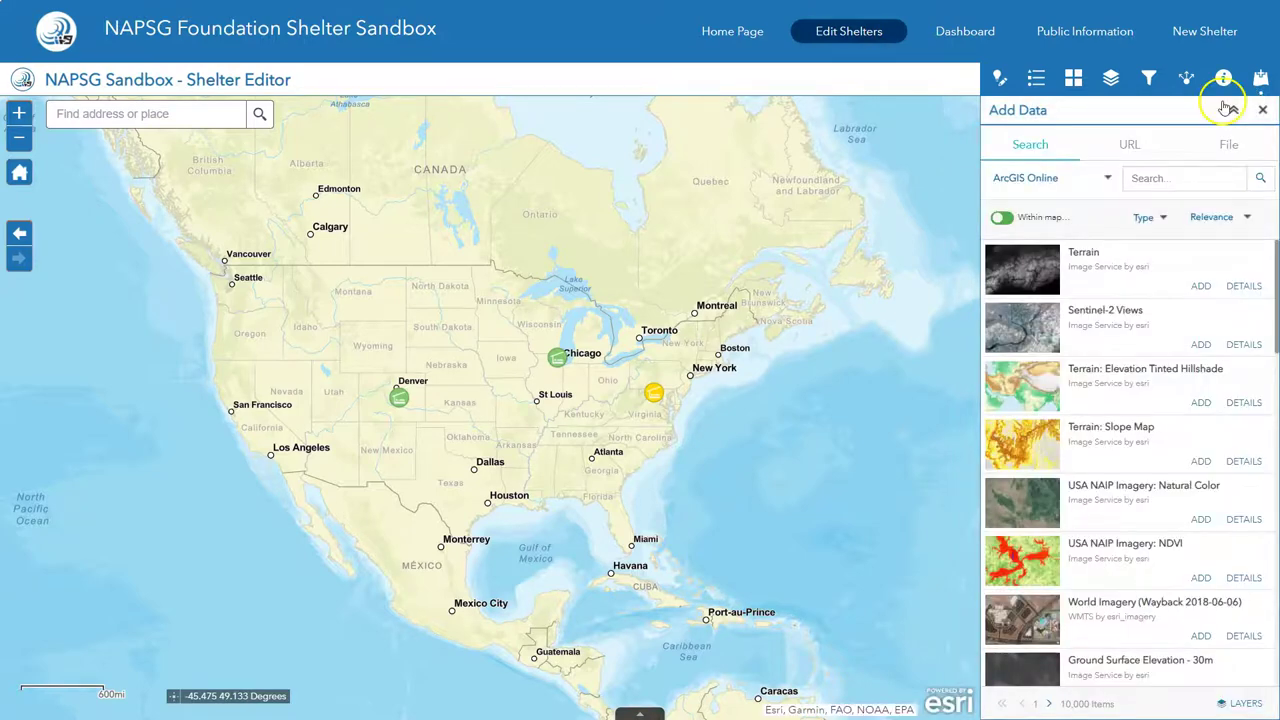
left_click(1163, 178)
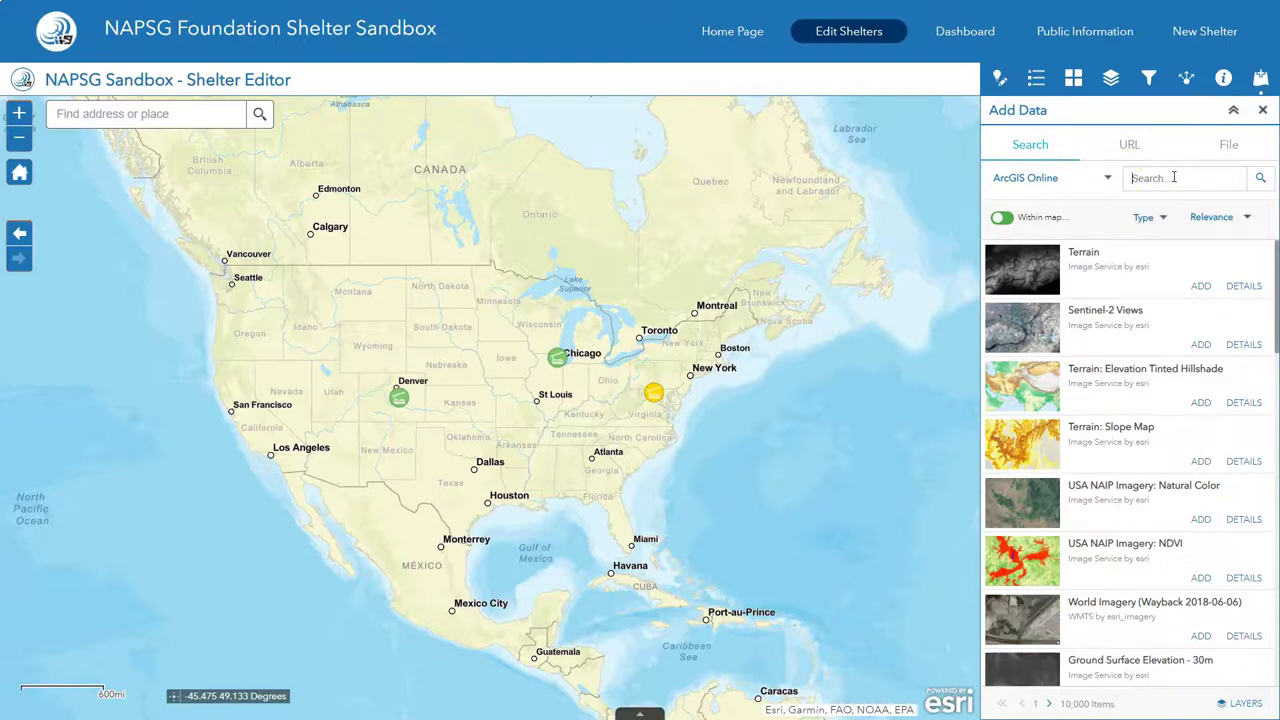
type("weath")
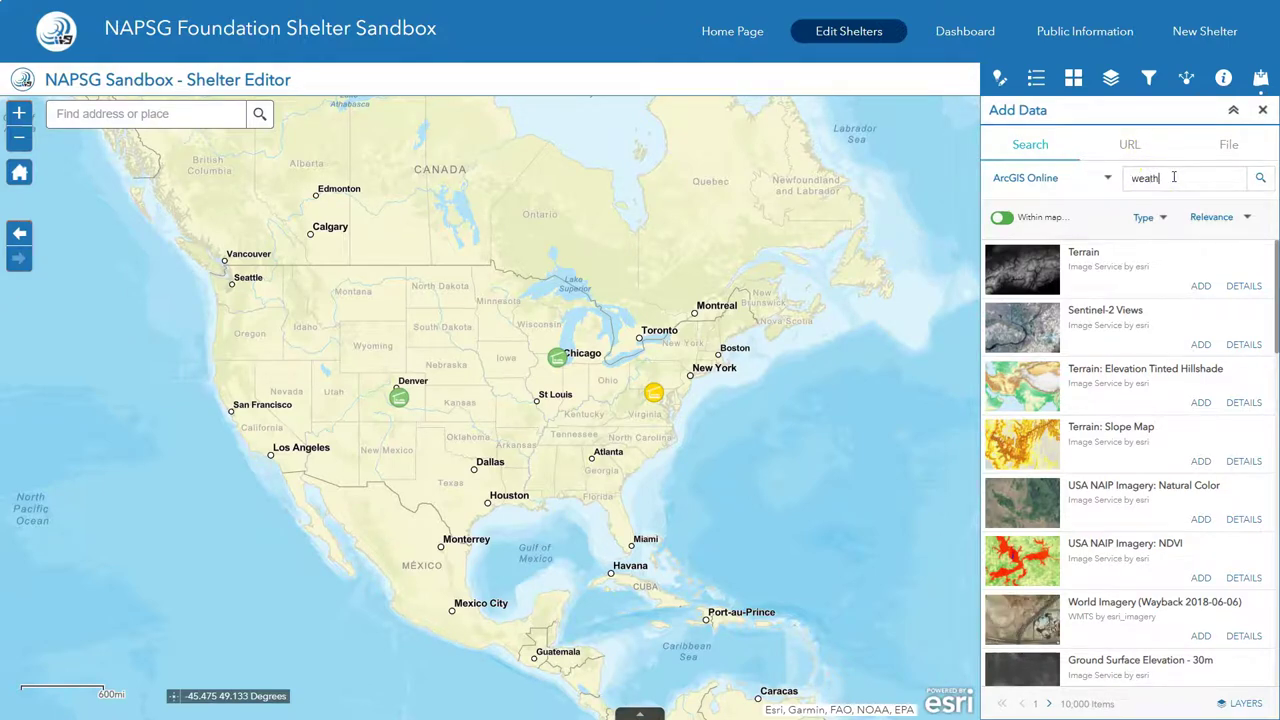
type("er")
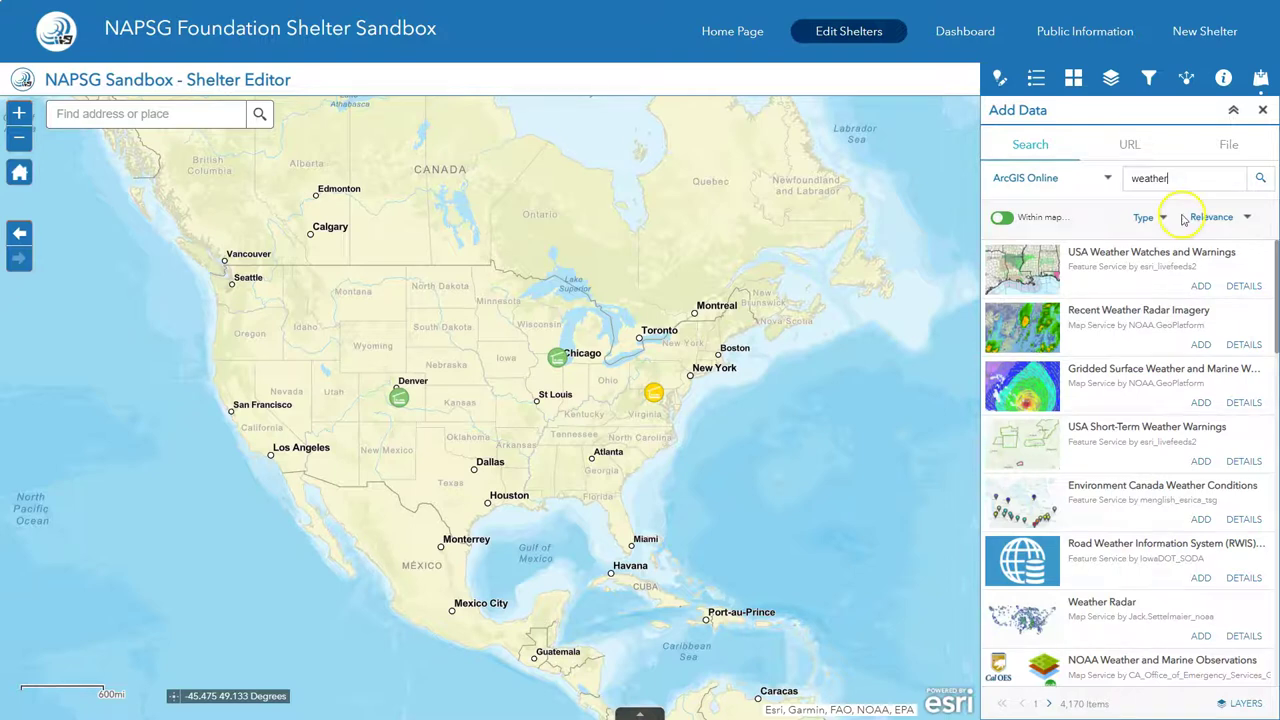
left_click(1200, 288)
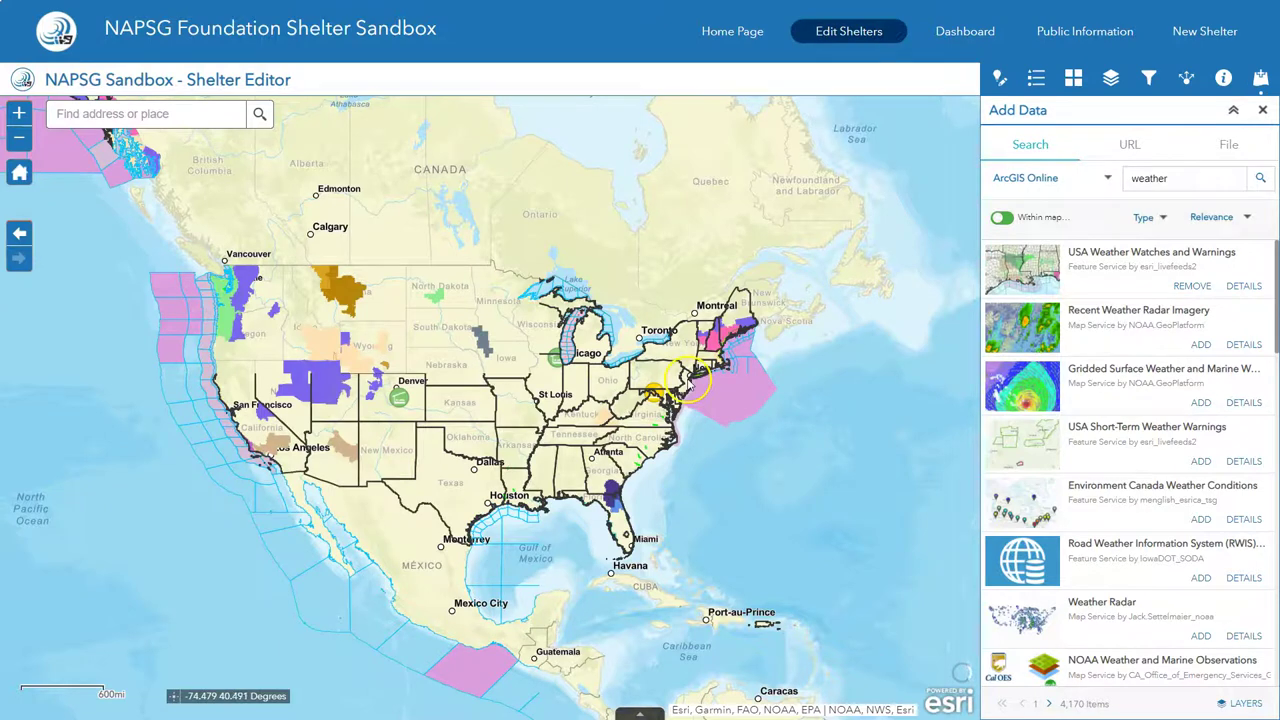
- Show the Layer List with the weather sublayers and zoom in on Colorado
left_click(1112, 80)
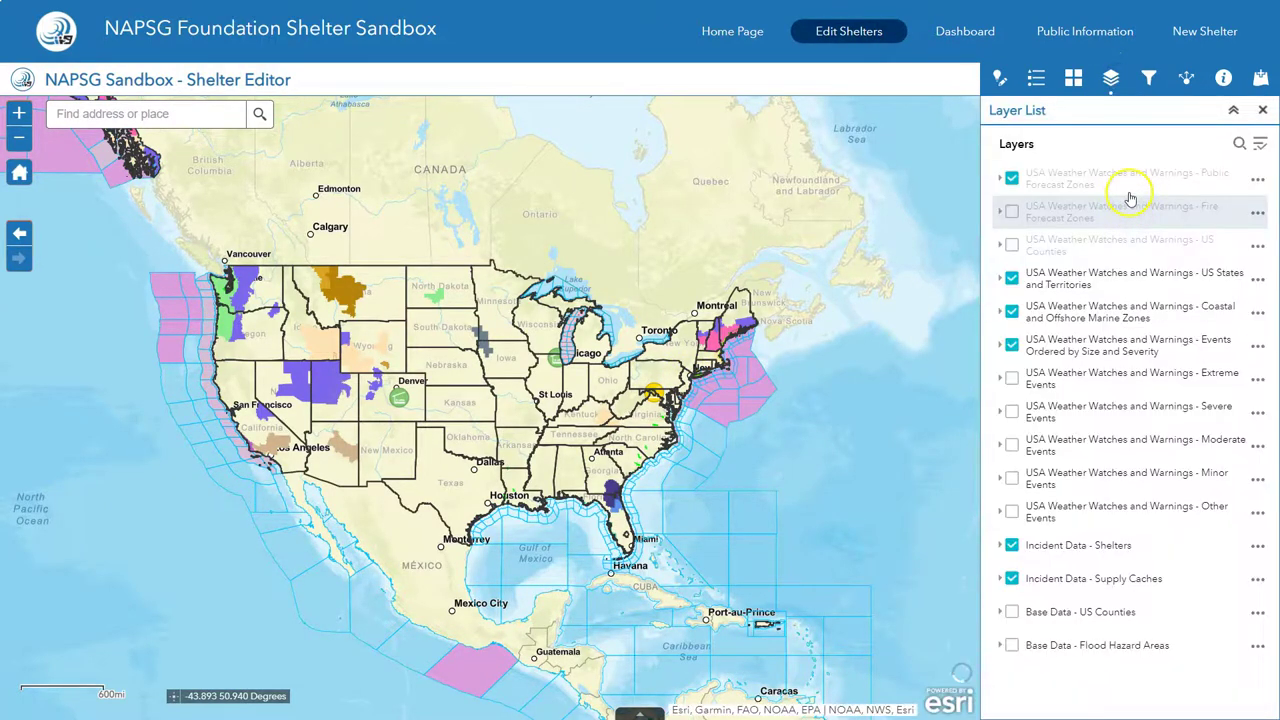
left_click(1040, 176)
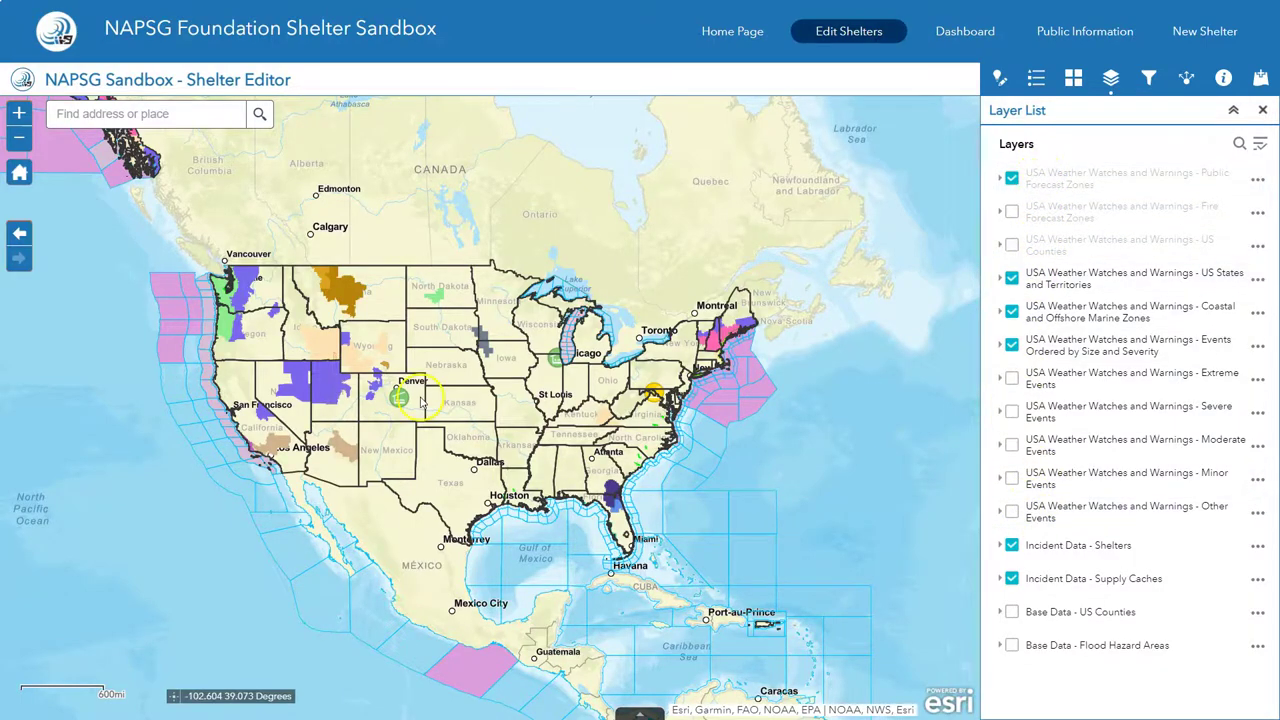
scroll(400, 410, "up", 1)
scroll(400, 410, "up", 3)
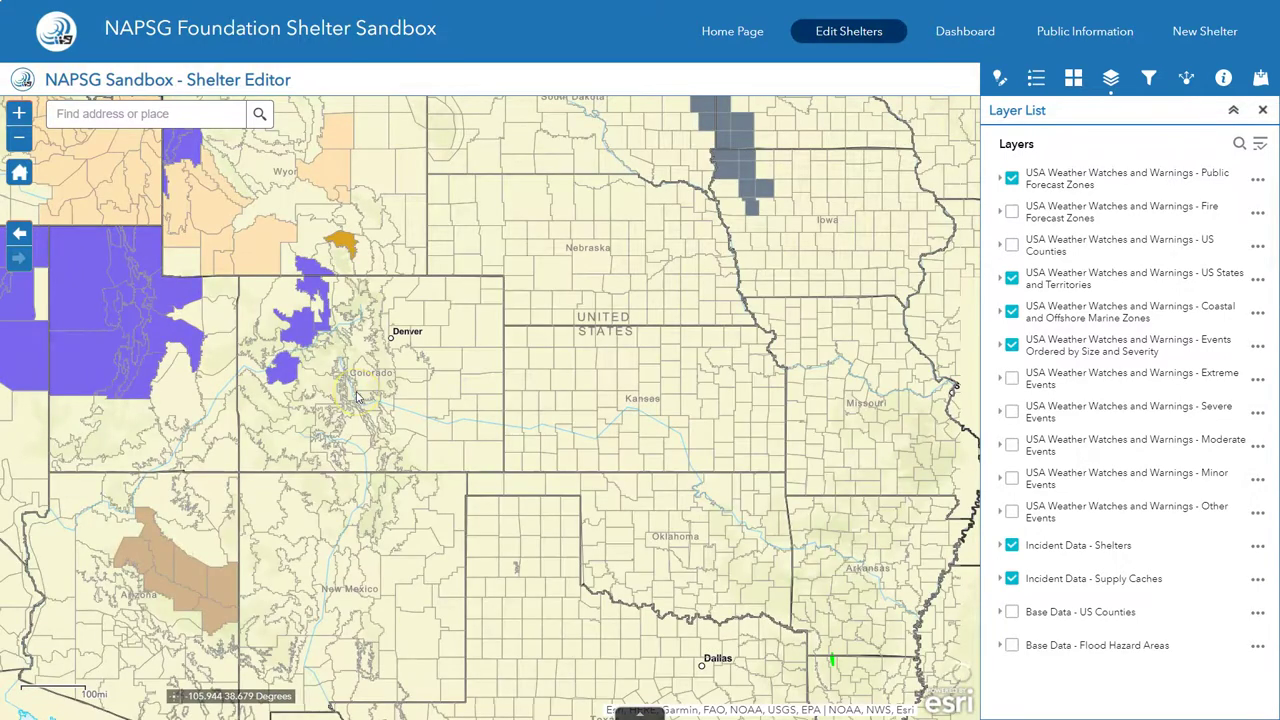
- Read the Winter Weather Advisory west of Denver, then go to the Home Page
left_click(397, 373)
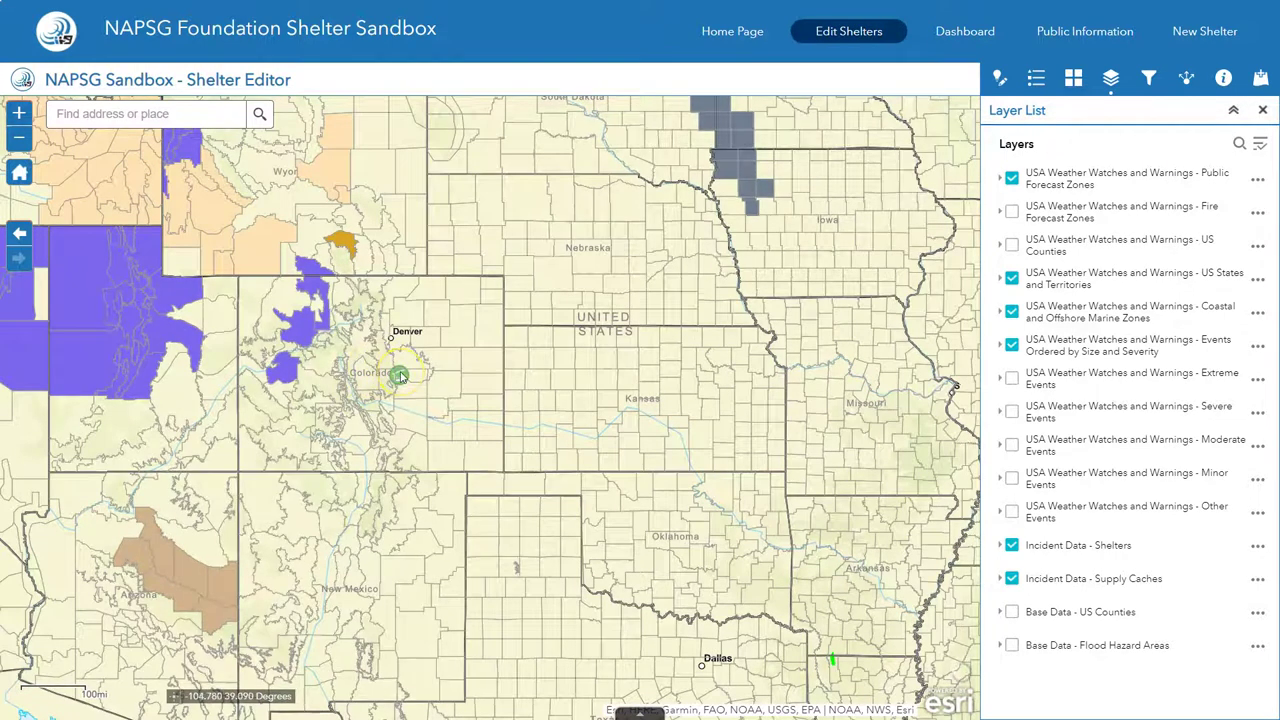
left_click(311, 333)
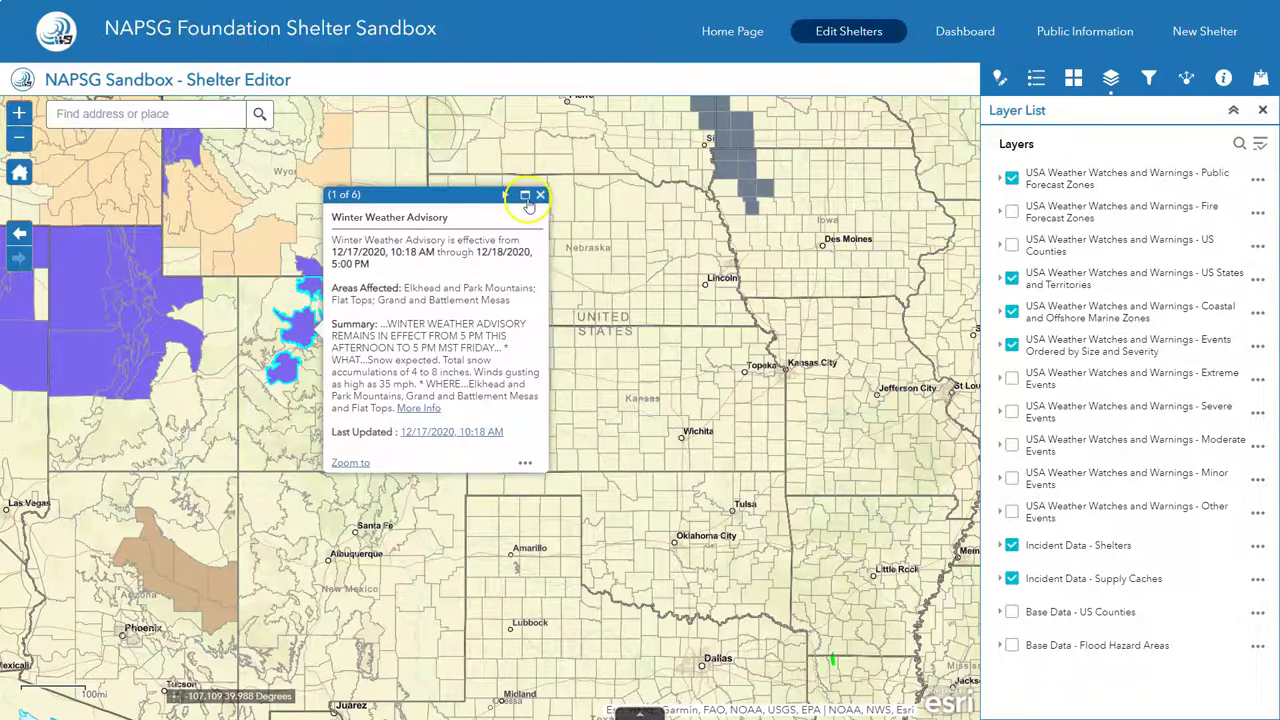
left_click(540, 197)
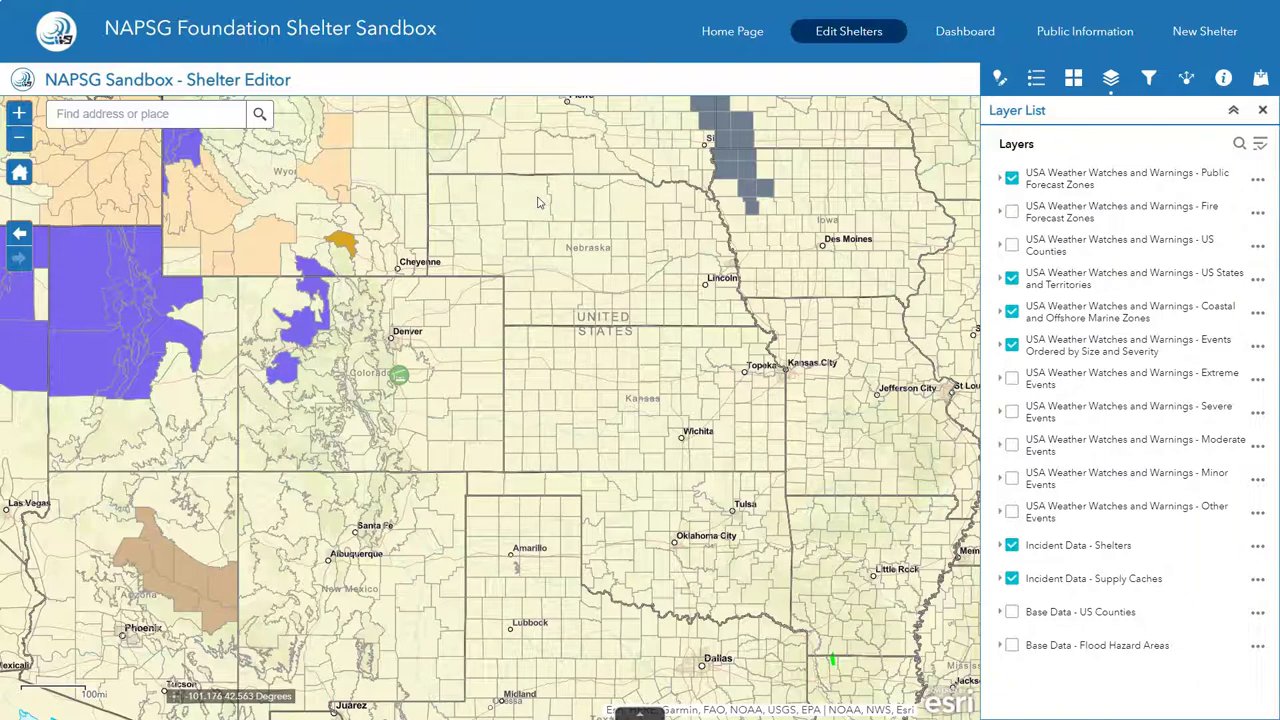
left_click(718, 31)
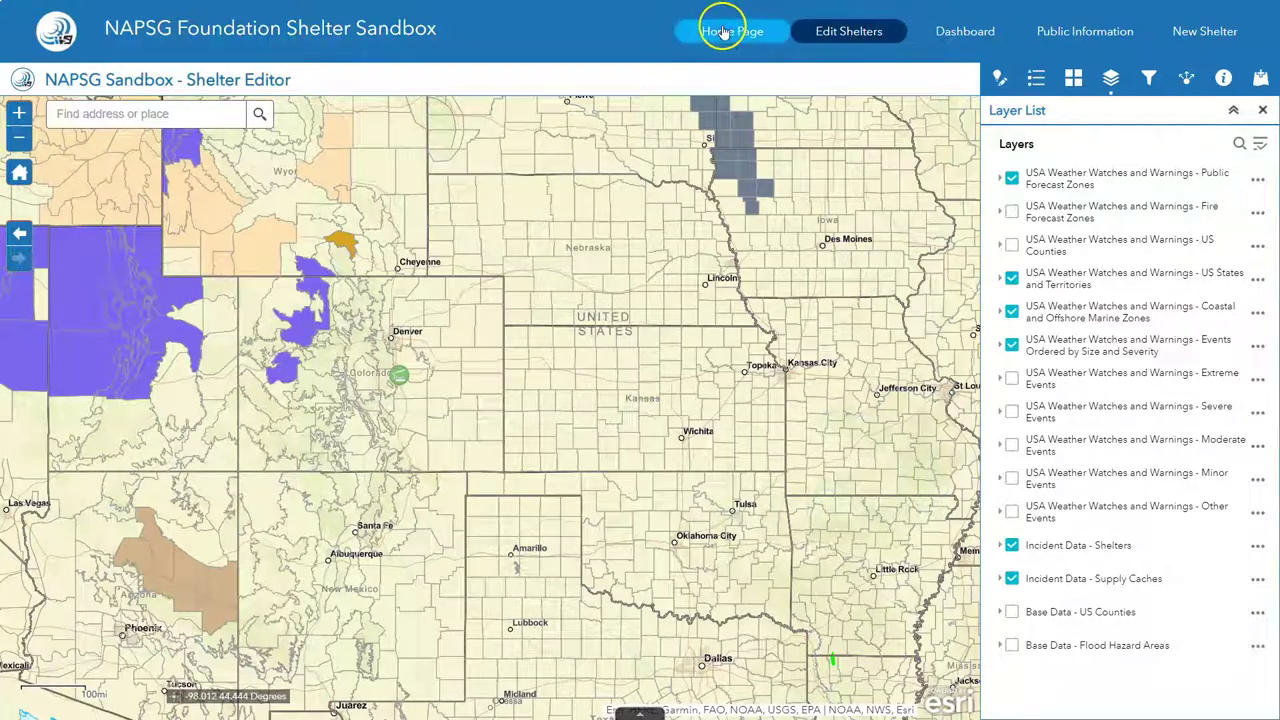